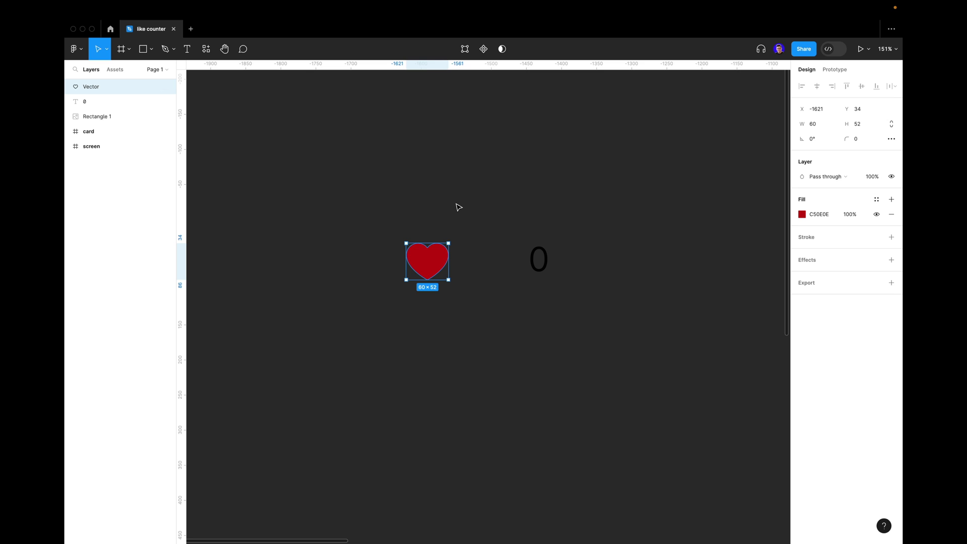
- Move the red heart vector up to an empty area of the canvas above the 0 text
scroll(458, 207, "down", 3)
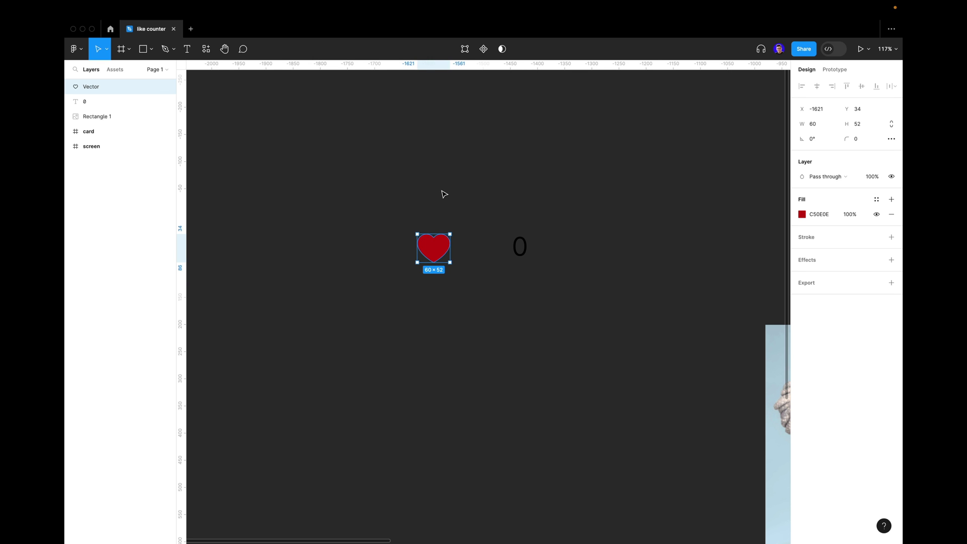
scroll(443, 195, "right", 5)
scroll(443, 194, "up", 5)
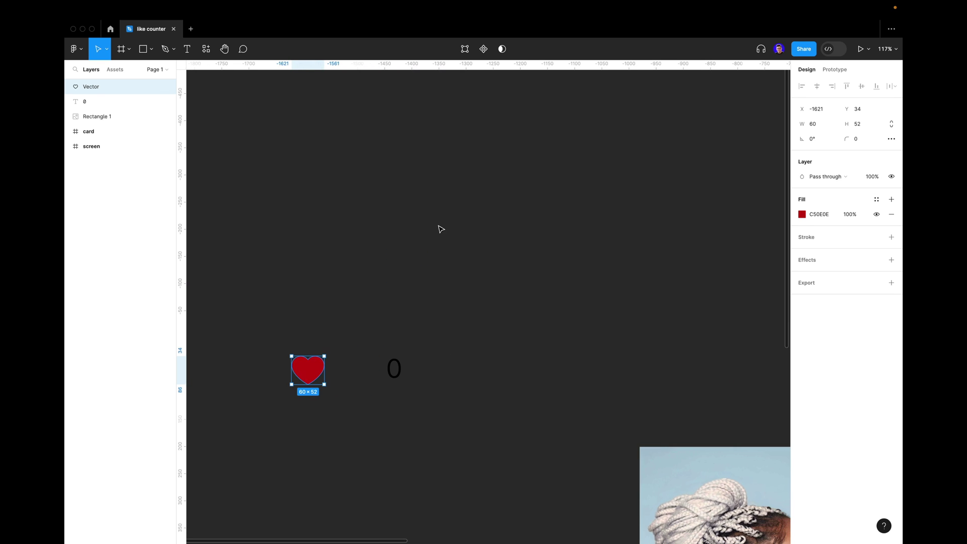
scroll(385, 300, "up", 3)
left_click(386, 301)
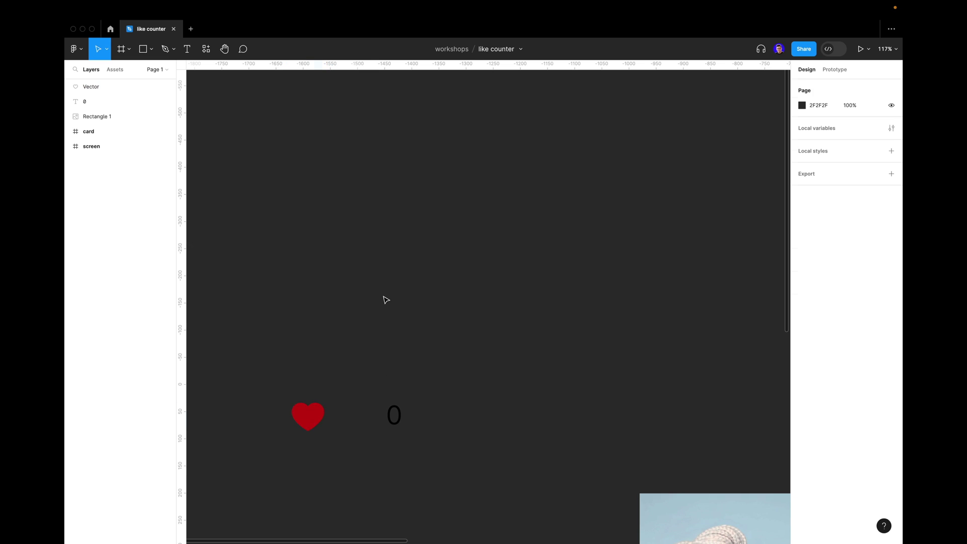
left_click(312, 419)
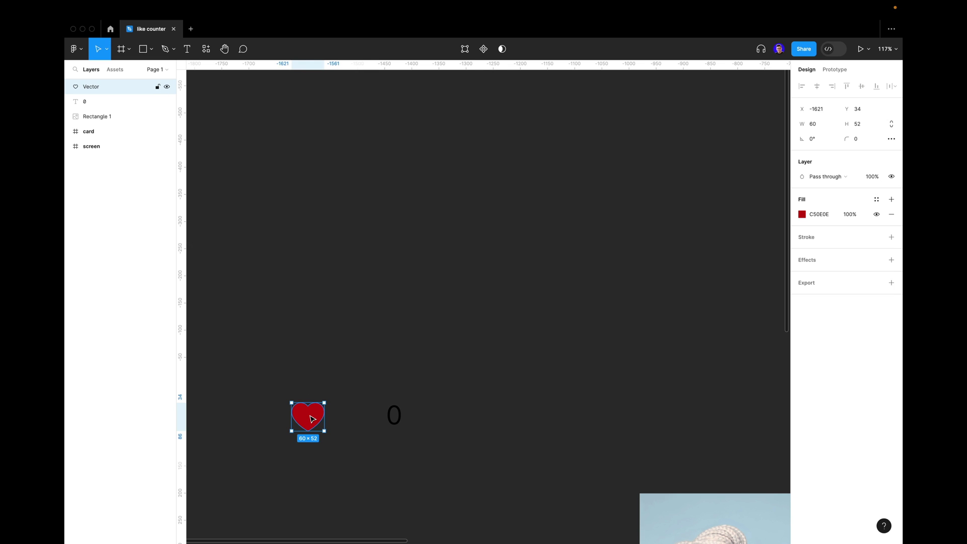
left_click_drag(312, 419, 375, 283)
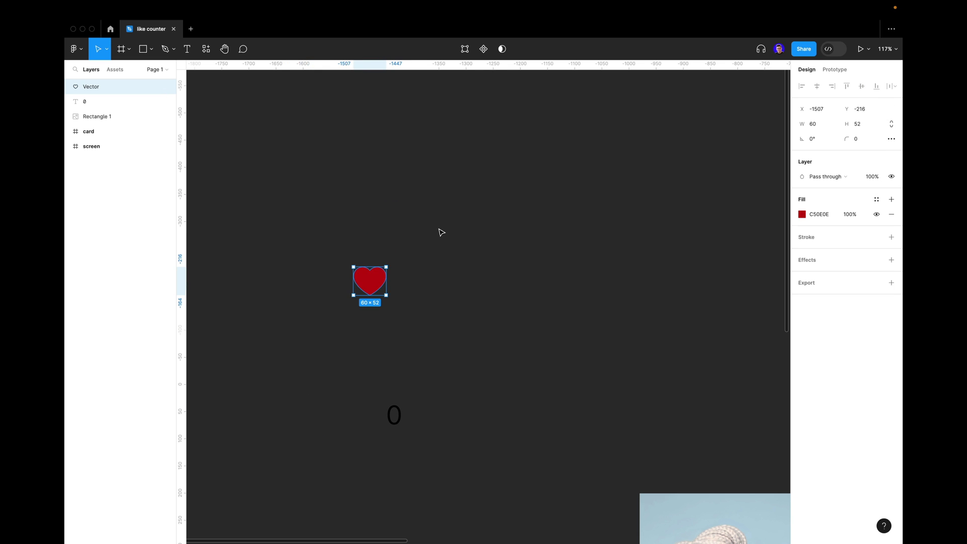
left_click(442, 233)
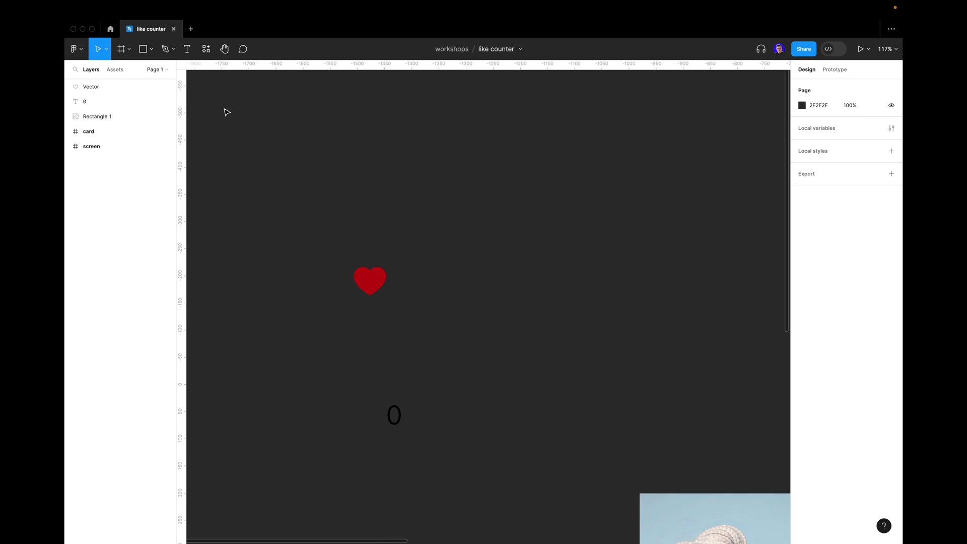
- Draw a frame about 92 × 207 beside the heart and place the heart centred at the frame's bottom edge
left_click(121, 54)
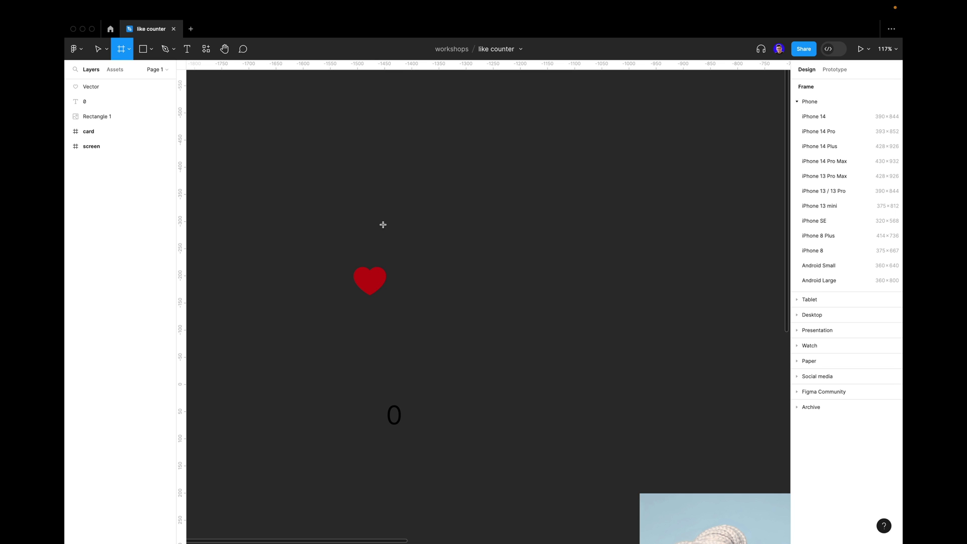
left_click_drag(408, 190, 458, 302)
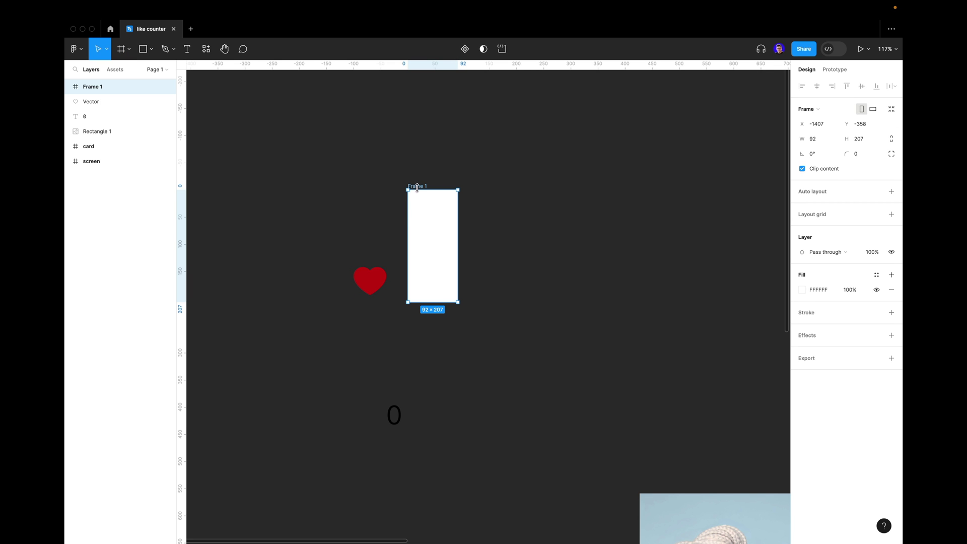
left_click_drag(369, 281, 433, 291)
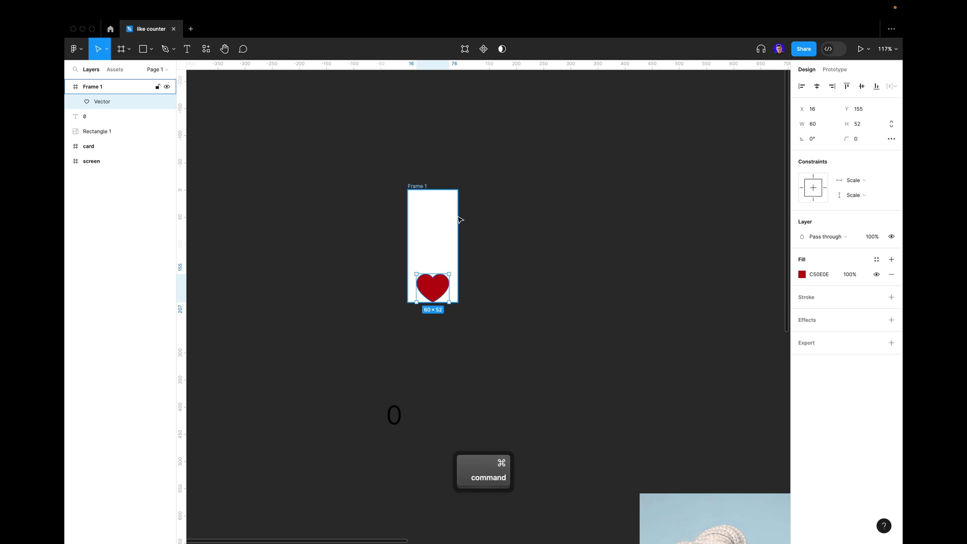
- Resize the frame around the heart to 60 × 180, keeping the heart at the frame's bottom
left_click(420, 186)
left_click_drag(457, 210, 415, 224)
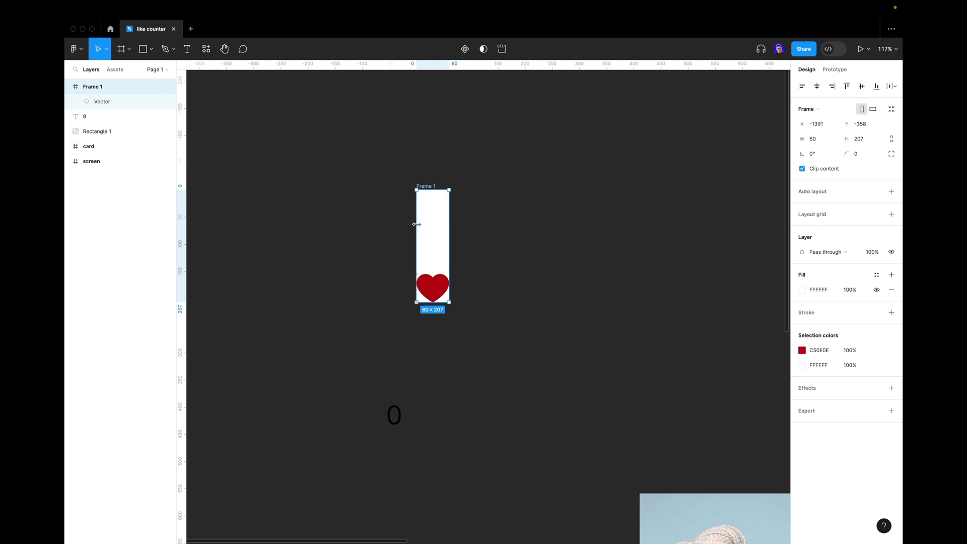
scroll(425, 234, "up", 5)
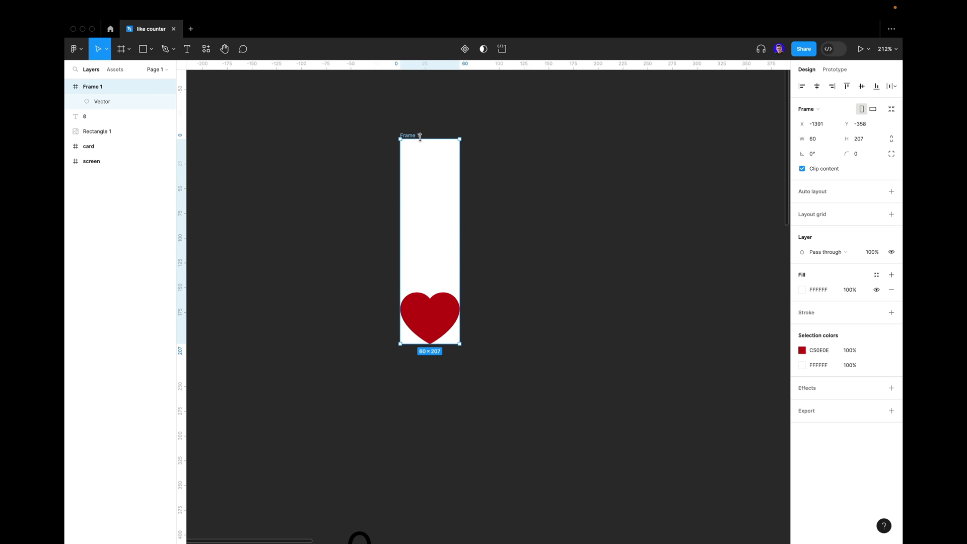
left_click_drag(427, 138, 425, 166)
left_click(526, 168)
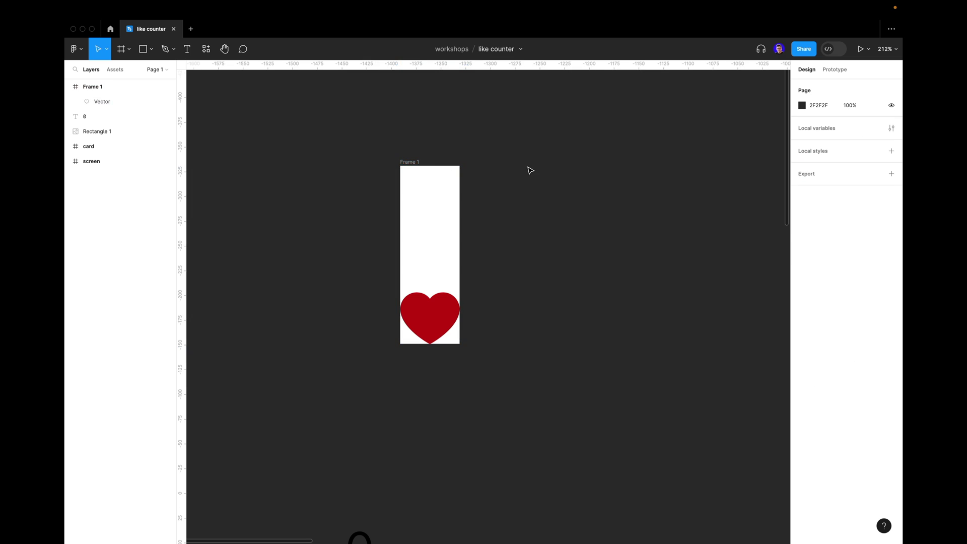
- Duplicate the heart frame to its right, aligned with the original and with a gap of 25
left_click(407, 163)
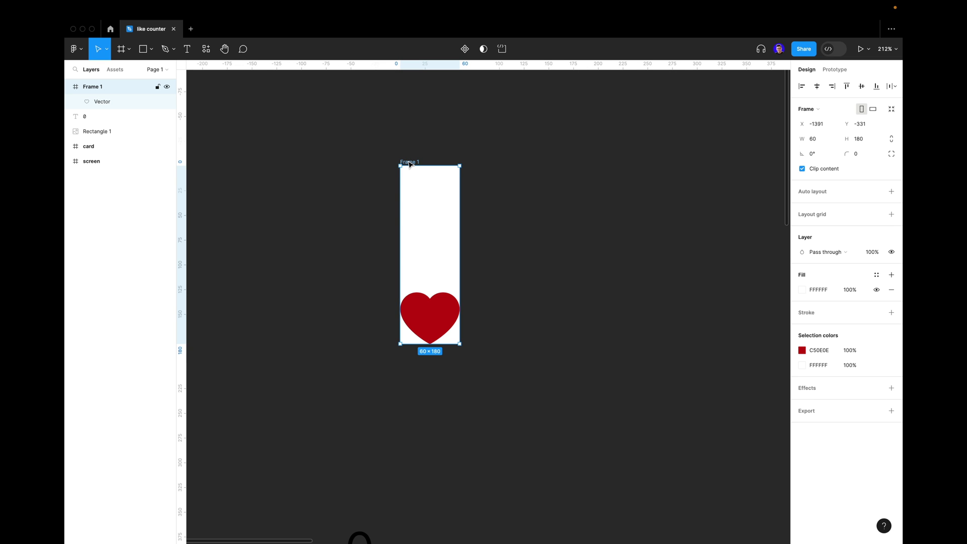
left_click_drag(410, 163, 495, 164)
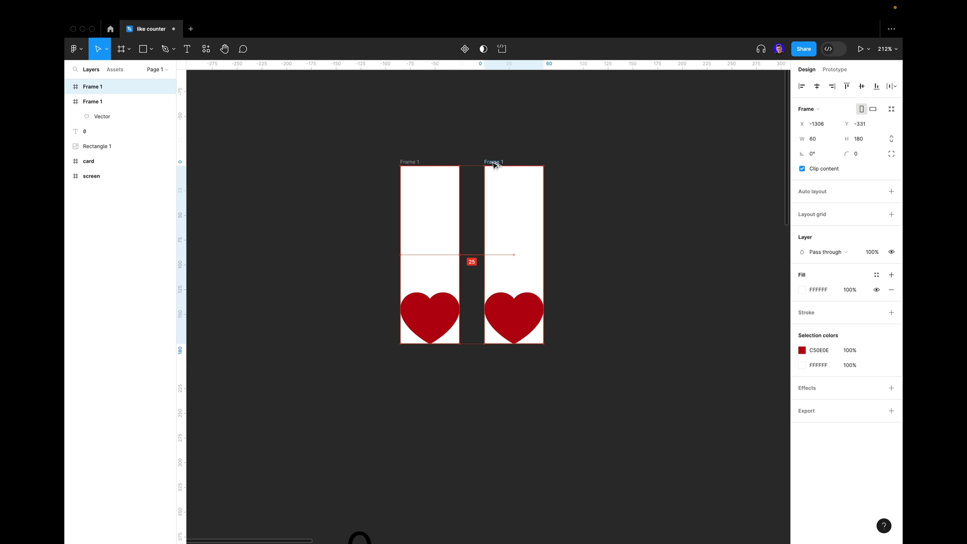
left_click(612, 181)
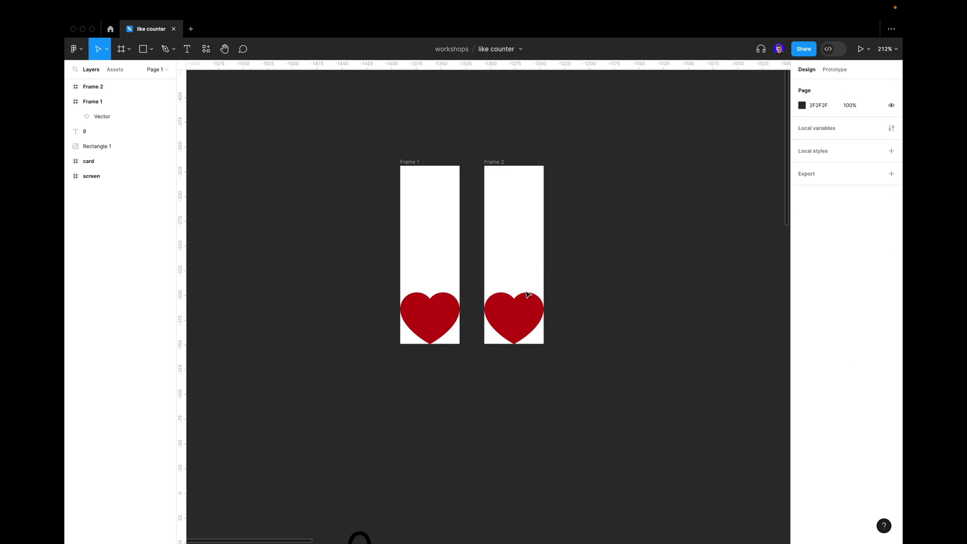
- Shrink the heart in Frame 2 to about 44 × 38, tilt it about -14.5°, and raise it above the bottom edge
left_click(519, 308)
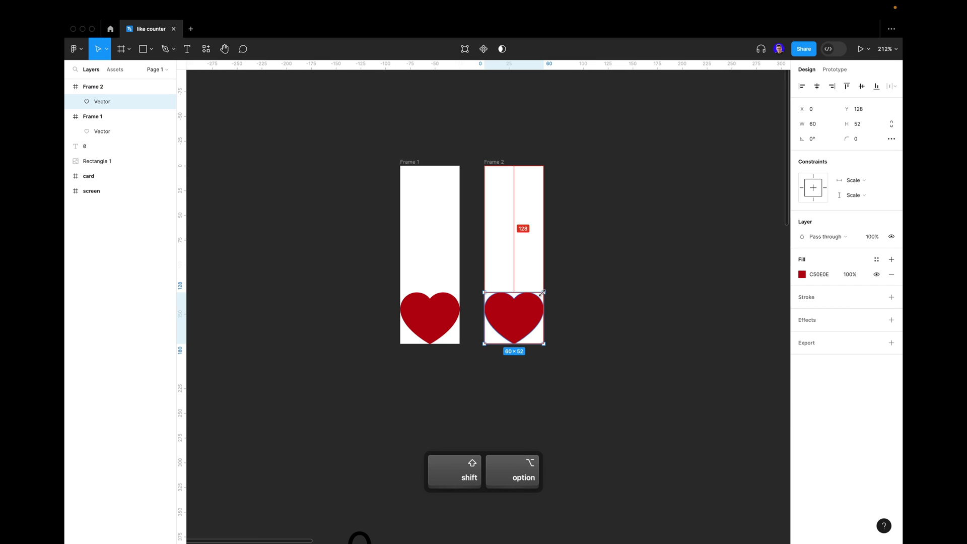
mouse_move(543, 291)
left_mouse_down()
mouse_move(535, 299)
mouse_move(544, 303)
left_mouse_up()
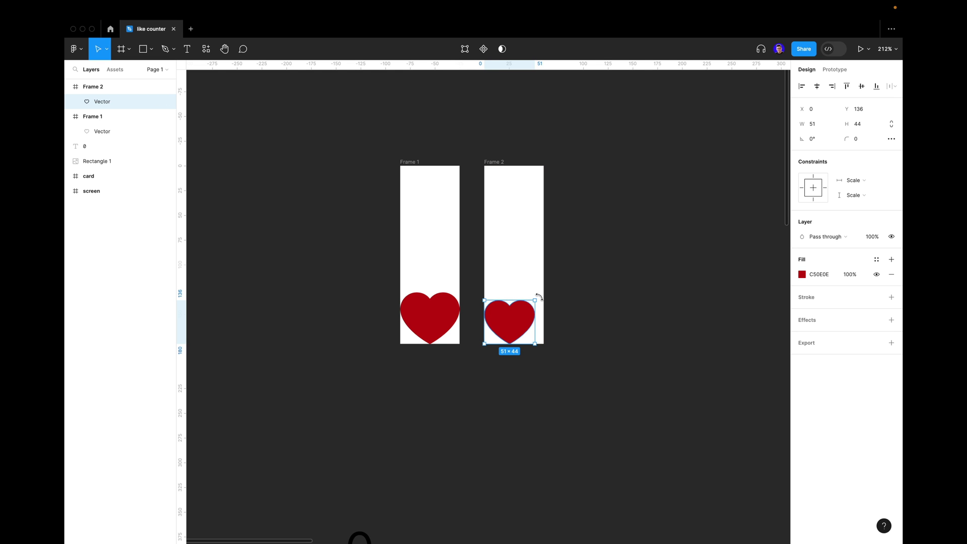
left_click_drag(539, 299, 540, 278)
key("shift+alt")
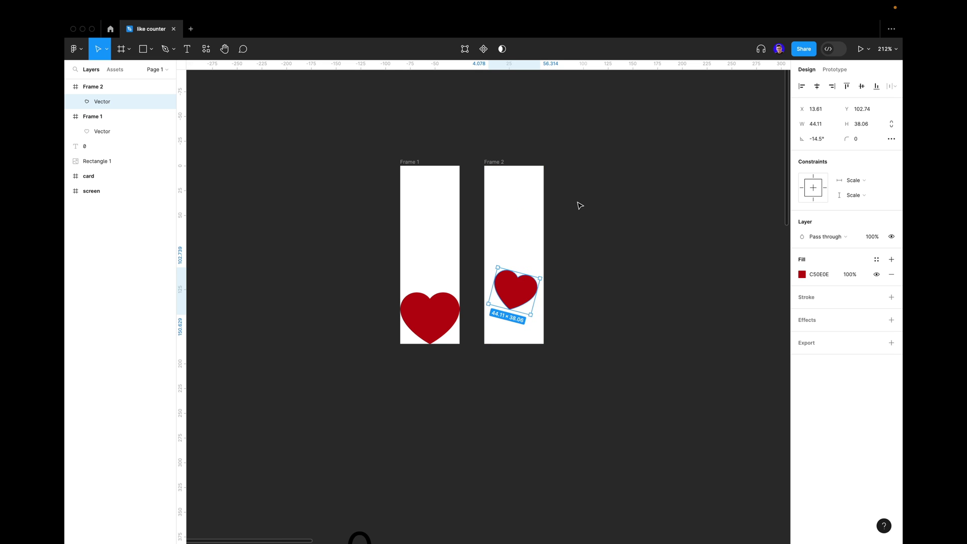
- Duplicate Frame 2 to its right with a gap of 25
left_click(496, 162)
key("alt")
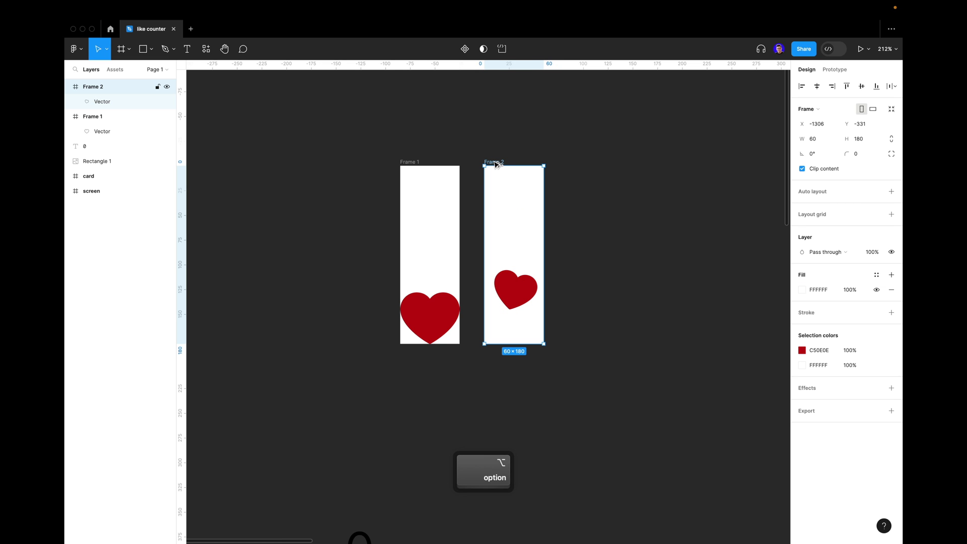
left_click_drag(496, 163, 578, 163)
- Raise the heart in Frame 3 to about mid-height and shrink it to about 32 × 27
left_click(606, 295)
key("alt")
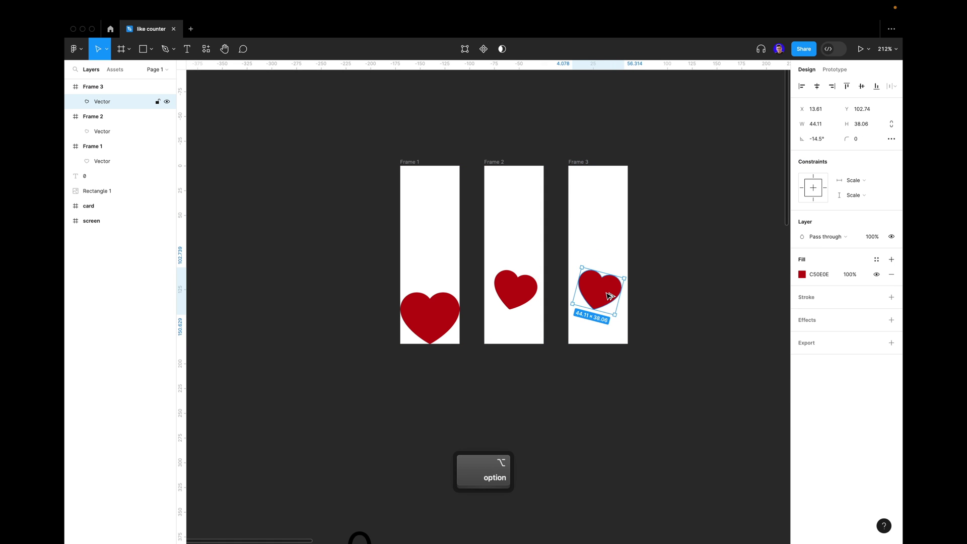
left_click_drag(609, 296, 614, 245)
key("shift+alt")
key("shift")
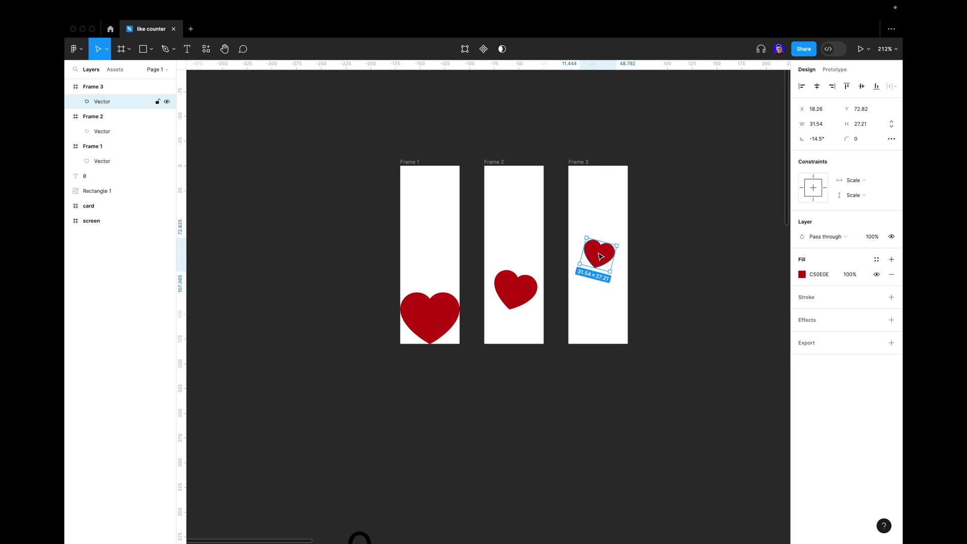
- Duplicate the heart in Frame 3 up and to its right, scaling the copy to about 21 × 18
key("alt")
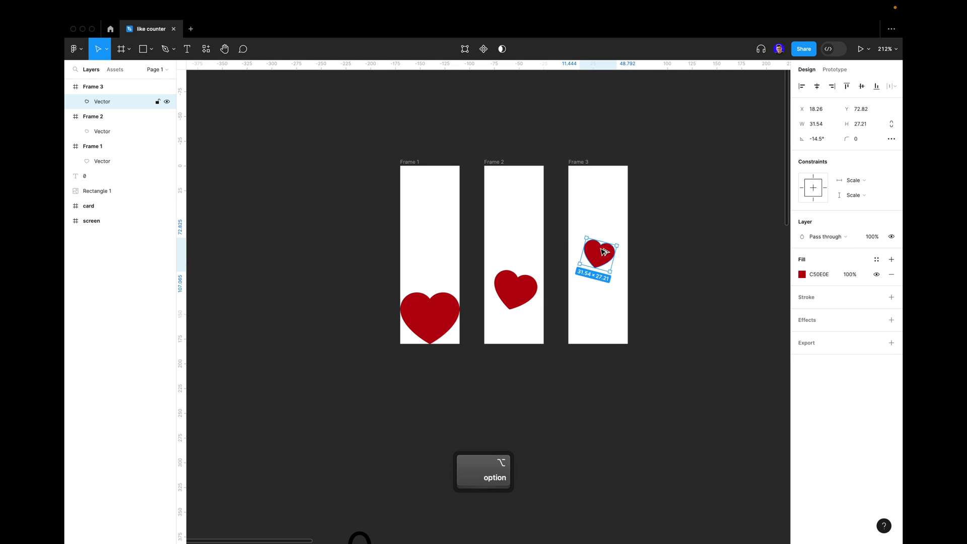
left_click_drag(604, 251, 616, 216)
key("shift+alt")
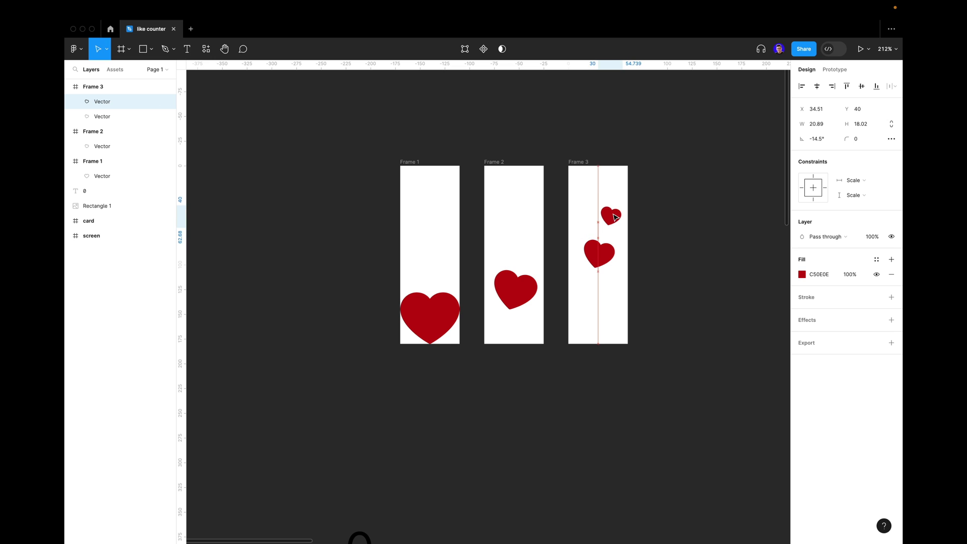
- Tilt Frame 3's larger heart the opposite way and rotate the smaller heart to about -34°, lowering it slightly
left_click(607, 250)
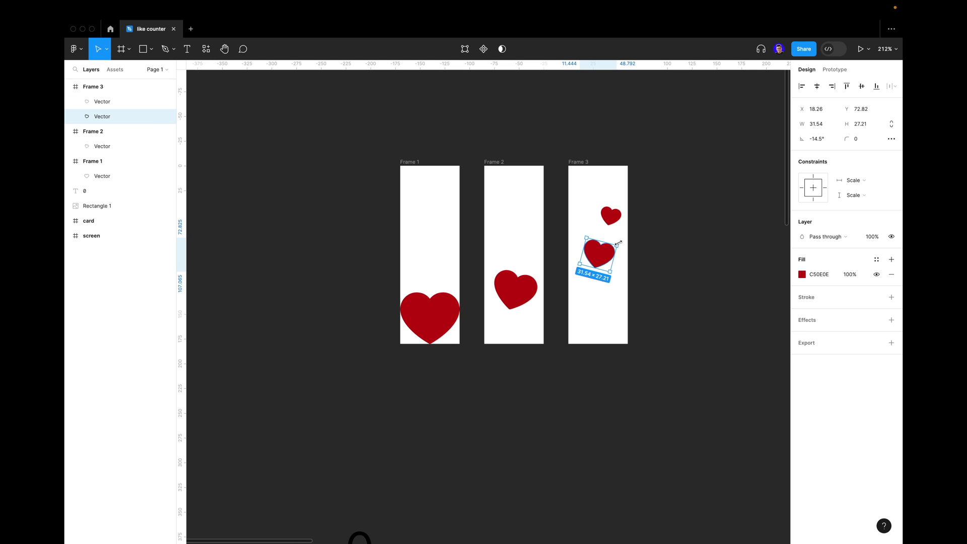
left_click(618, 212)
left_click_drag(626, 209, 630, 216)
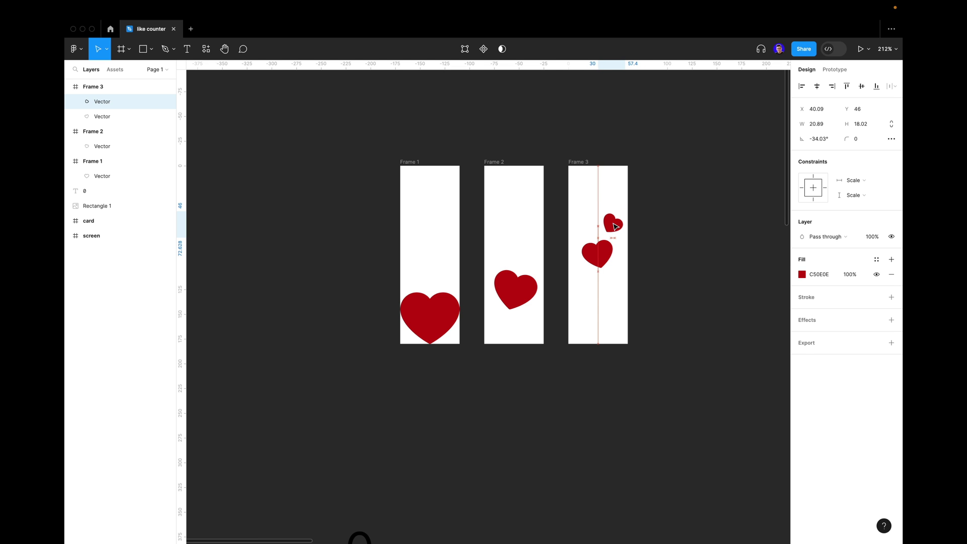
- Add a third heart about 21 × 18, rotated about 3.6°, above and left of the other hearts in Frame 3
left_click(606, 250)
left_click_drag(607, 250, 603, 197)
left_click(664, 170)
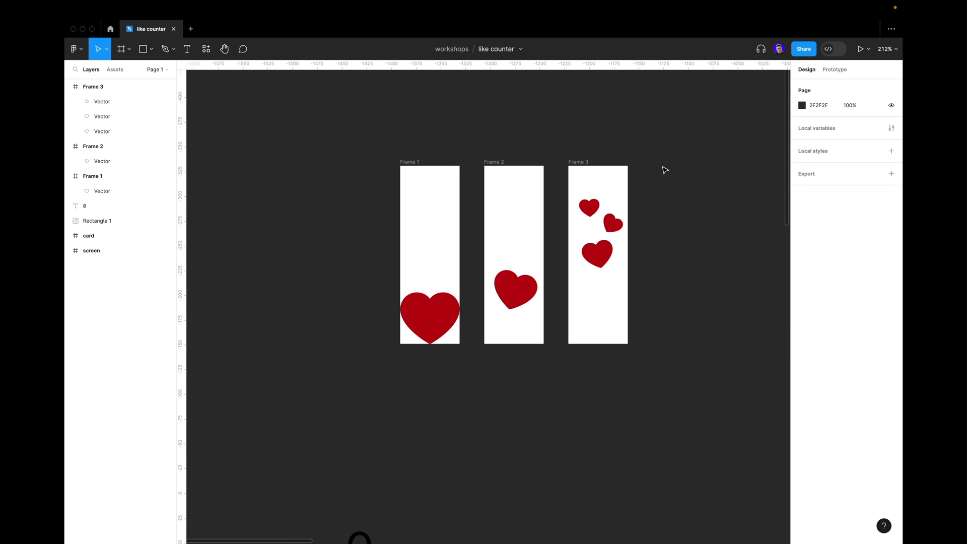
- Duplicate Frame 3 with its three hearts to its right, leaving a gap of about 21
scroll(665, 170, "right", 3)
left_click(507, 157)
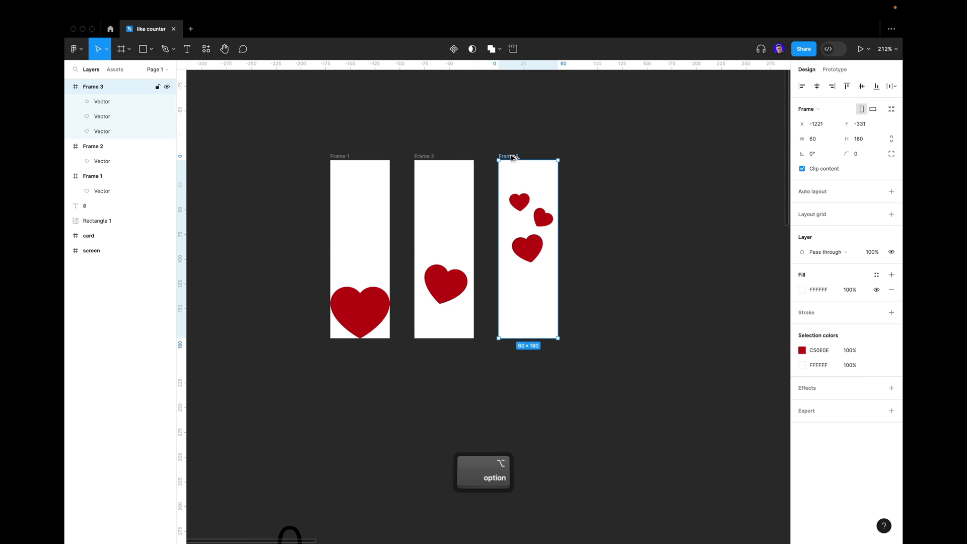
left_click_drag(511, 157, 592, 157)
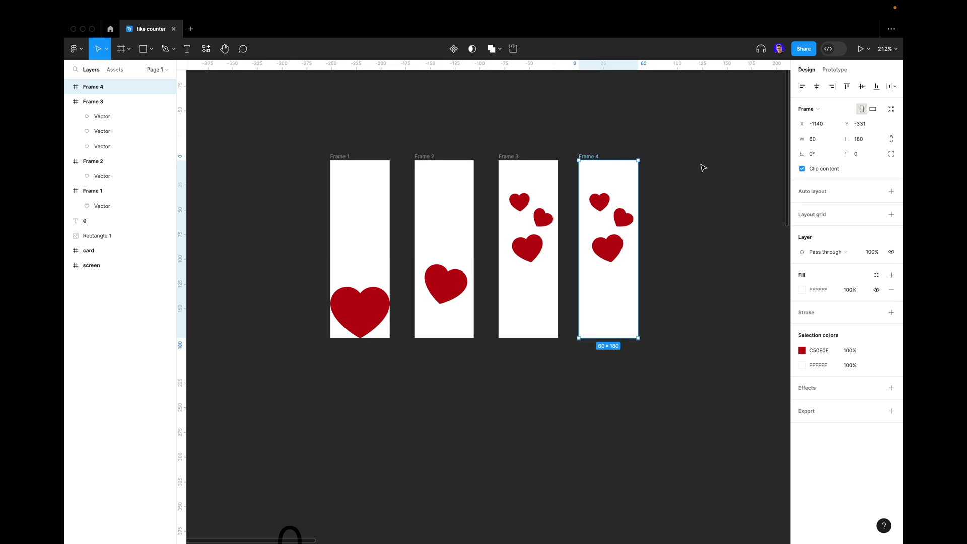
- Move Frame 4's two small hearts into its upper corners, and shrink, rotate and raise the large heart between and below them
left_click(602, 203)
left_click_drag(602, 203, 592, 174)
scroll(664, 194, "up", 3)
scroll(663, 194, "up", 3)
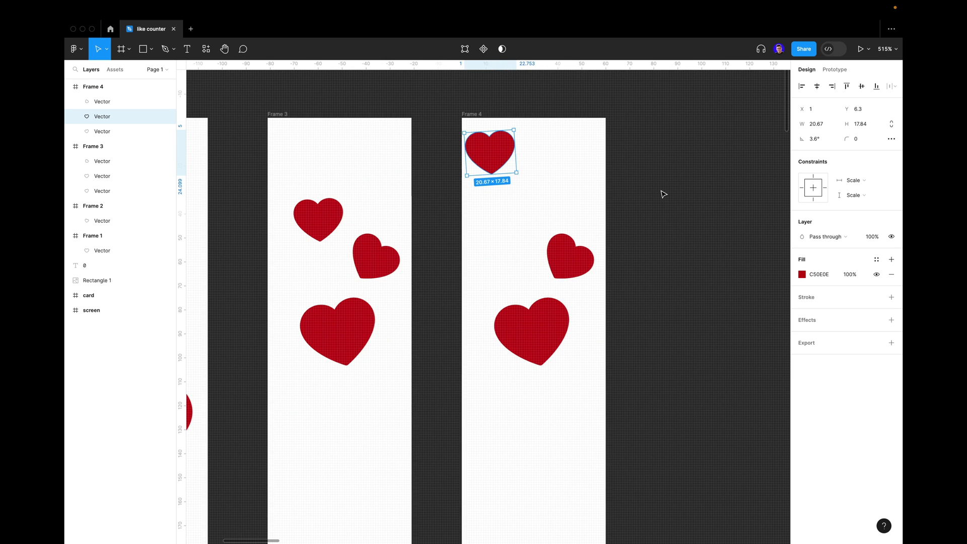
left_click_drag(568, 264, 571, 172)
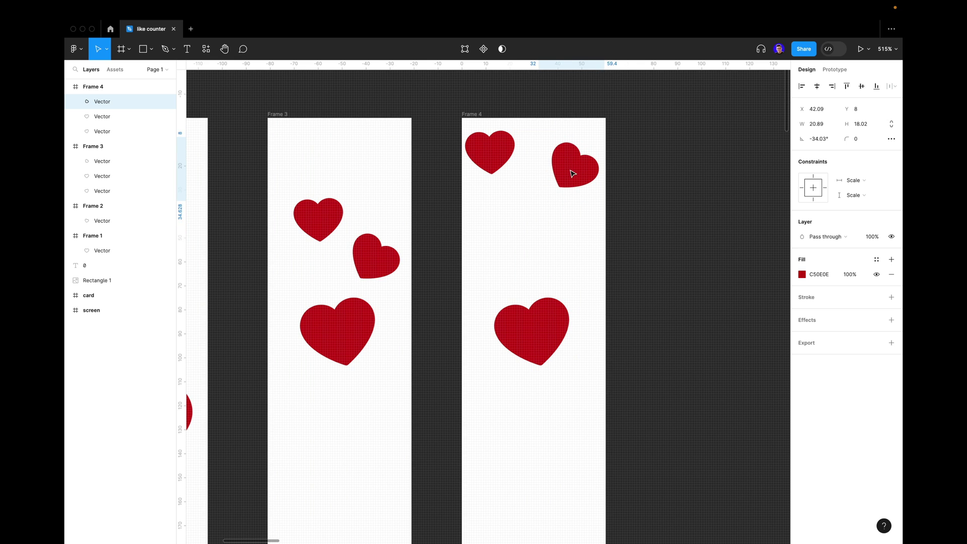
left_click_drag(539, 348, 535, 204)
- Shrink and rotate Frame 4's corner hearts, making the right one about 7 × 6 at about 24°, and nudge the middle heart up
left_click(493, 169)
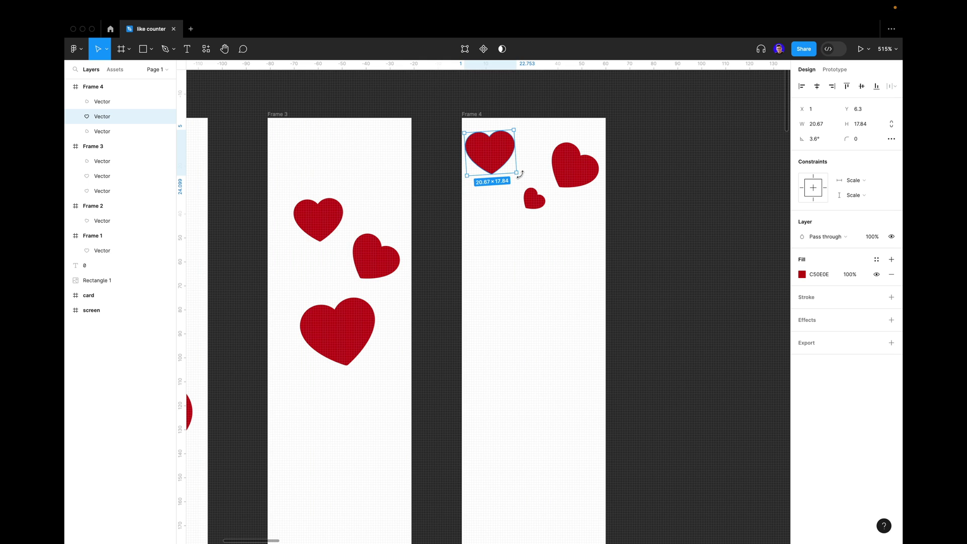
left_click_drag(520, 174, 495, 141)
left_click(566, 169)
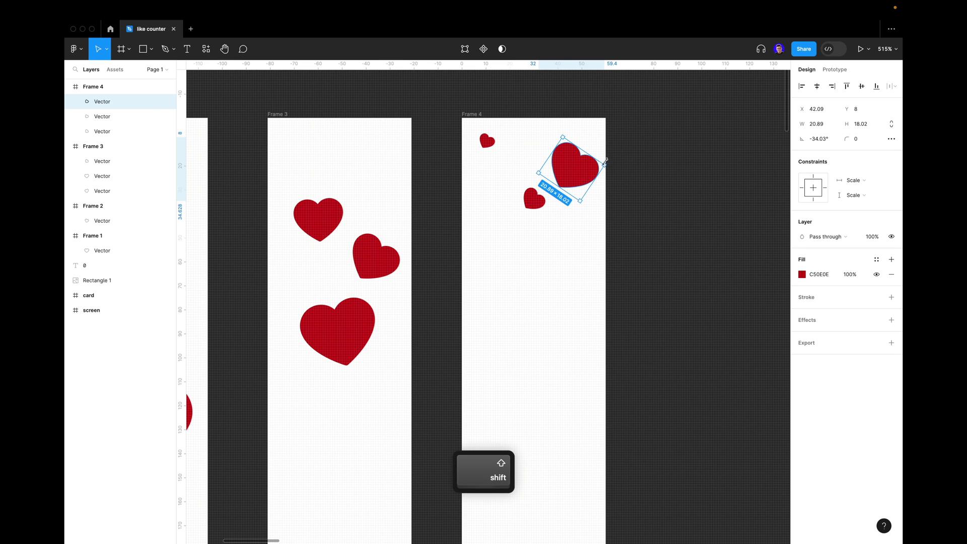
left_click_drag(604, 162, 583, 137)
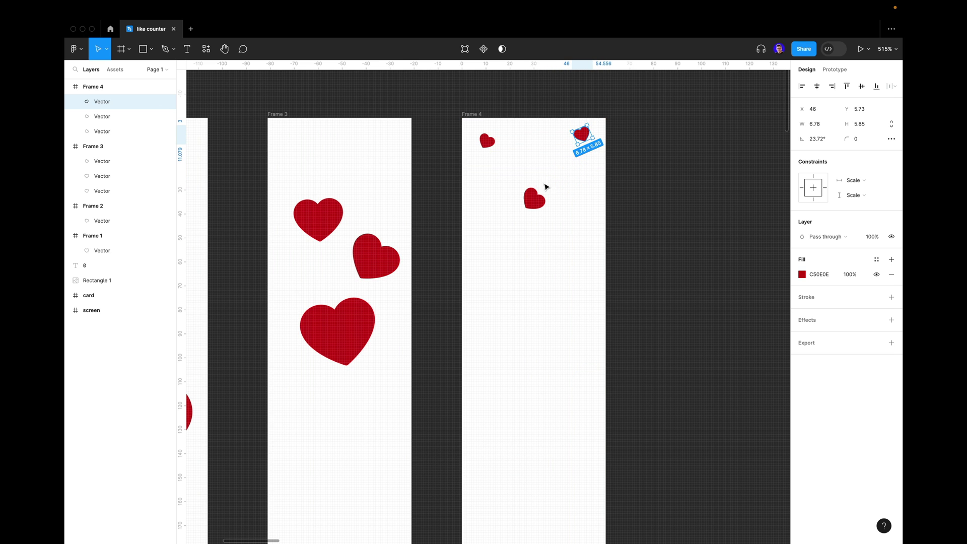
left_click_drag(535, 202, 535, 176)
left_click(675, 174)
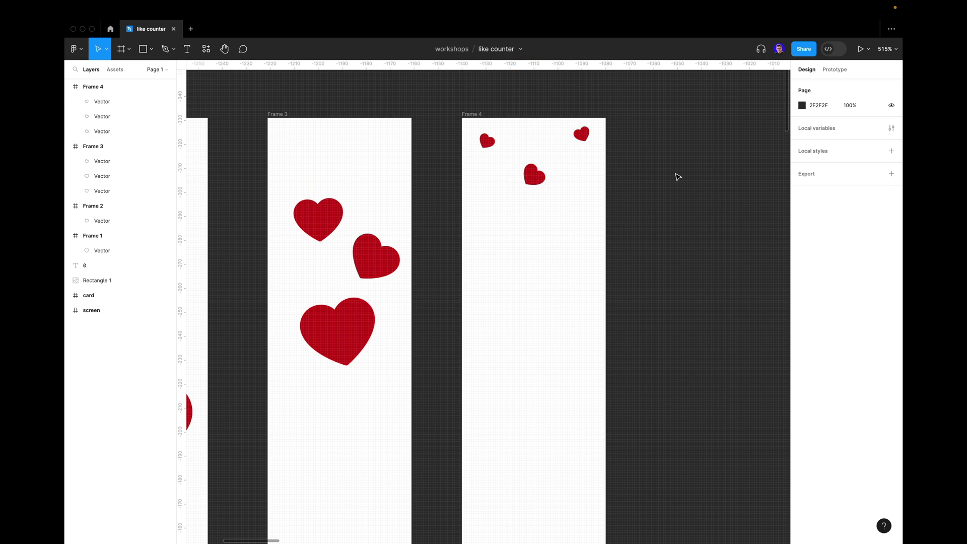
- Duplicate Frame 4 with its three small hearts to its right, leaving a gap of about 11
scroll(675, 174, "down", 5)
left_click(575, 141)
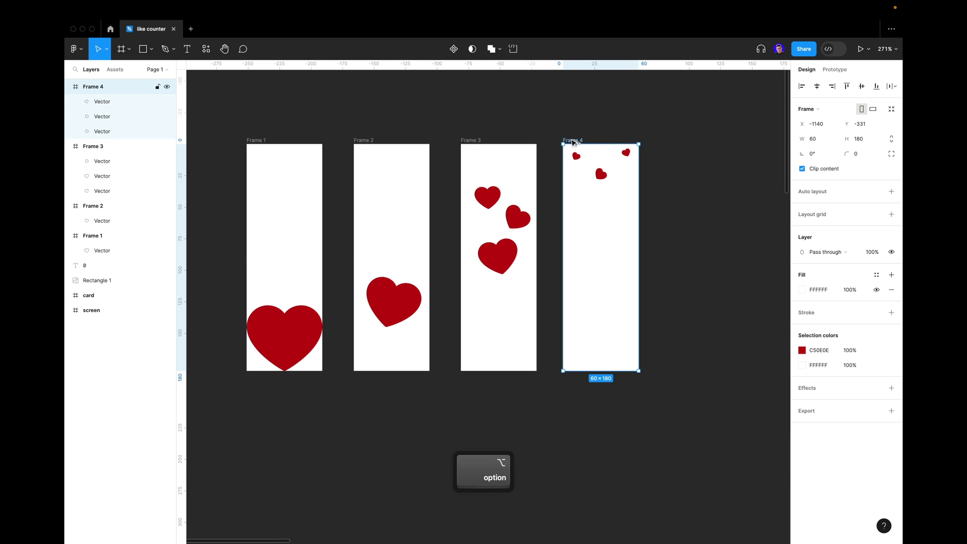
left_click_drag(575, 141, 666, 139)
scroll(686, 134, "right", 3)
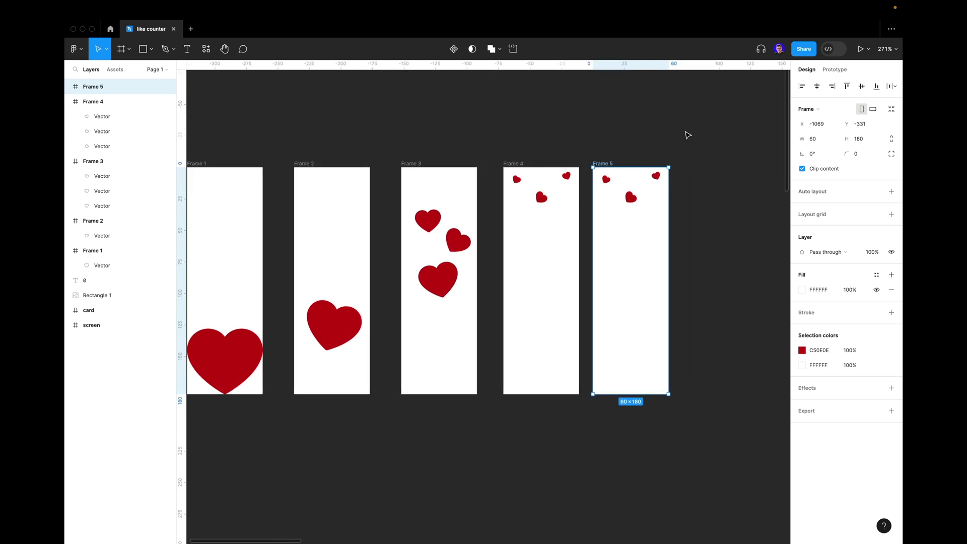
- Raise the left and middle hearts in Frame 5 to Y 1, just below the frame's upper edge
scroll(640, 199, "up", 5)
left_click(566, 152)
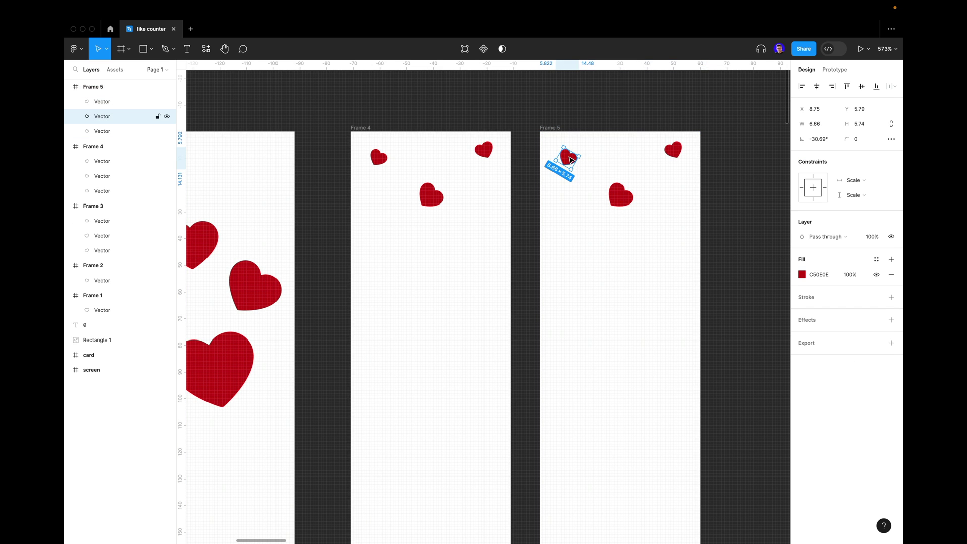
left_click_drag(569, 151, 569, 146)
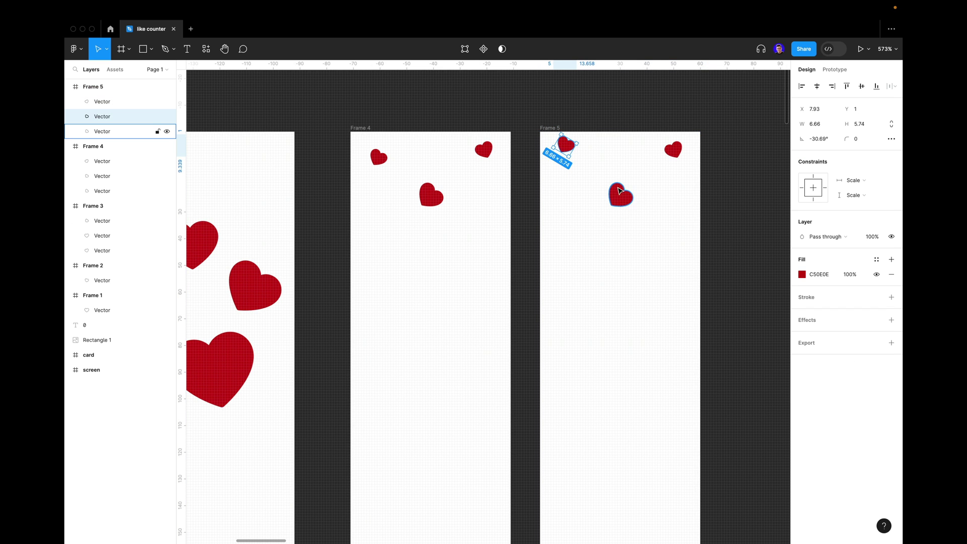
left_click_drag(620, 191, 619, 159)
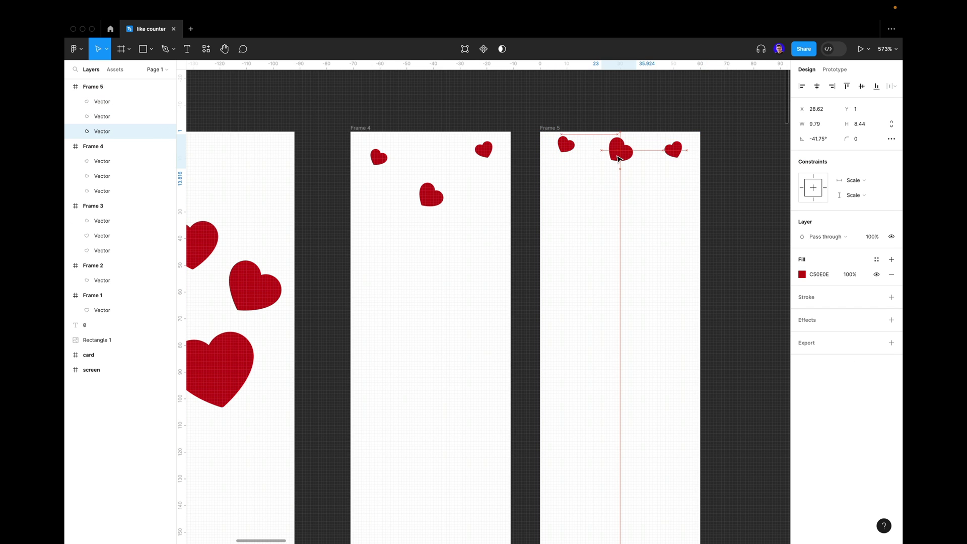
- Move all three hearts in Frame 5 up by 30, beyond the frame's upper edge, and set their layer opacity to 0%
left_click(674, 151)
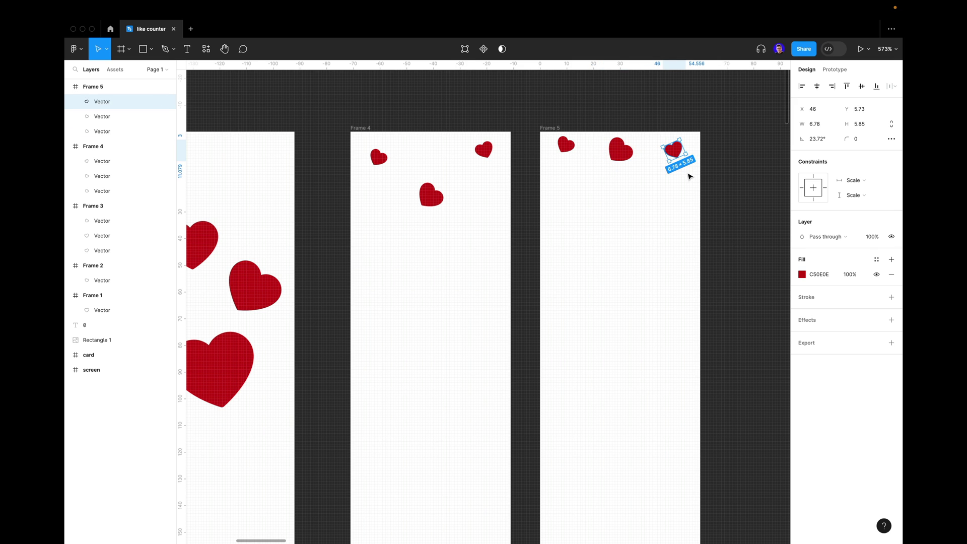
left_click_drag(688, 174, 566, 154)
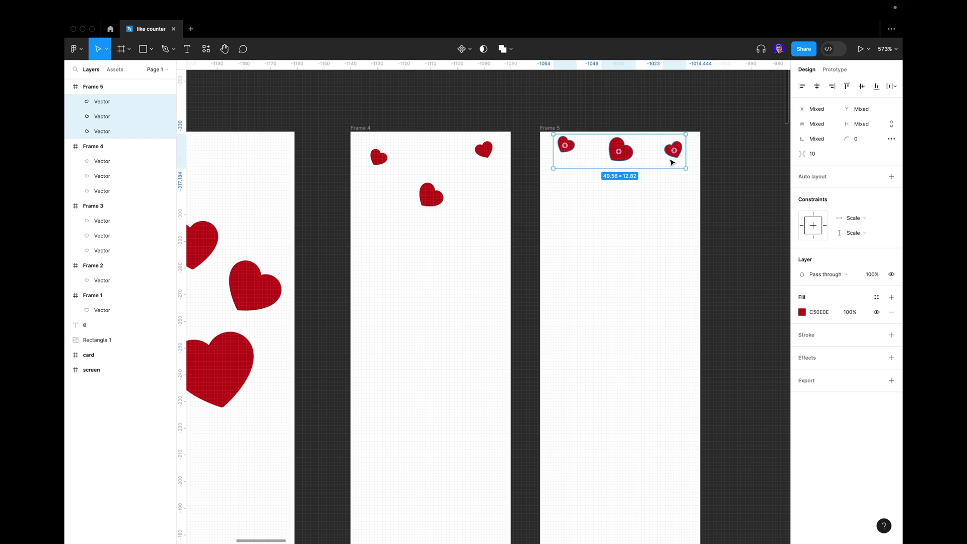
key("shift+Up")
key("shift+Up")
key("shift+Up")
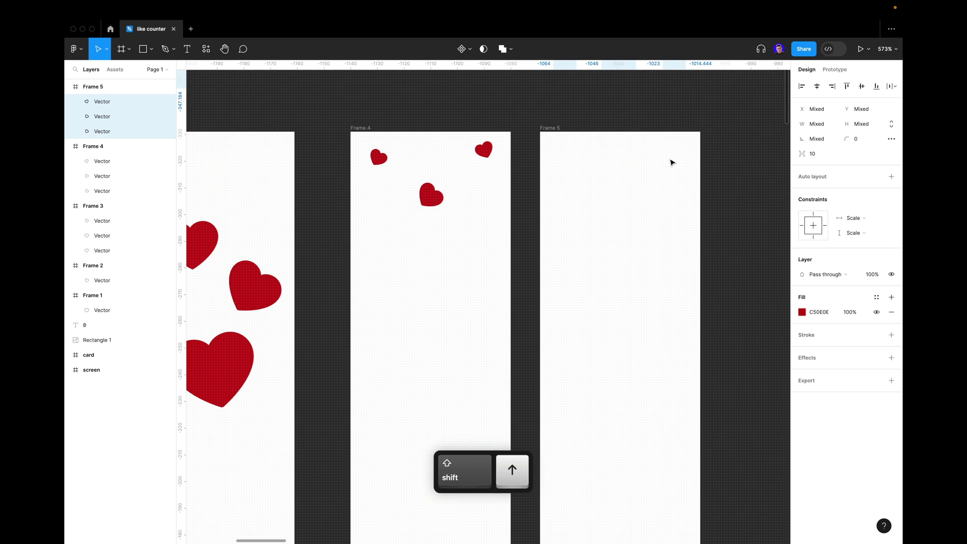
left_click(872, 276)
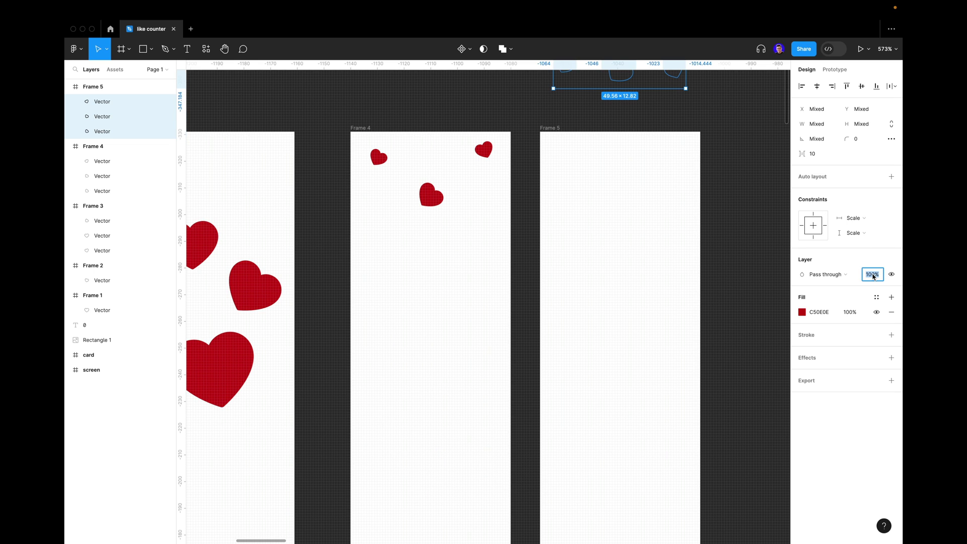
type("0")
key("Return")
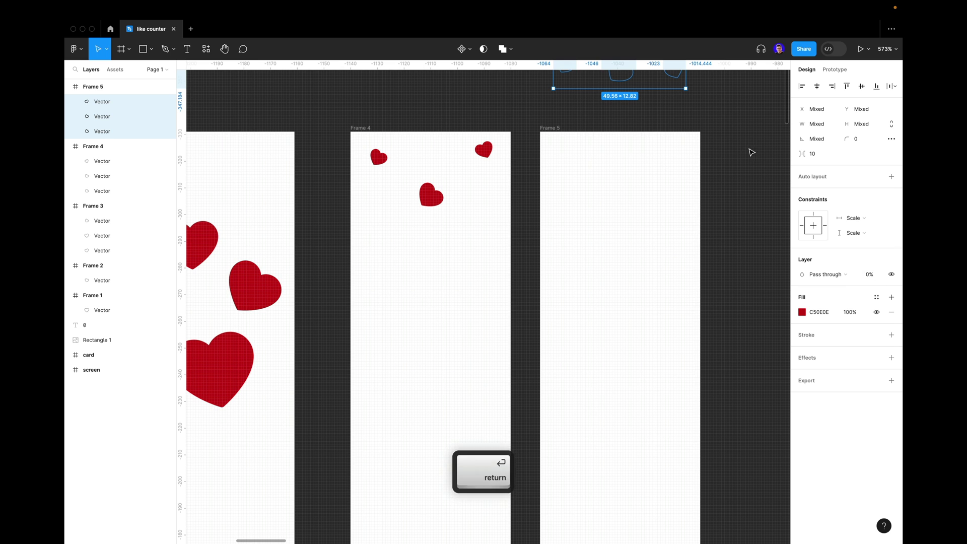
- Remove the white fill from all five heart frames
left_click(743, 155)
scroll(743, 155, "down", 5)
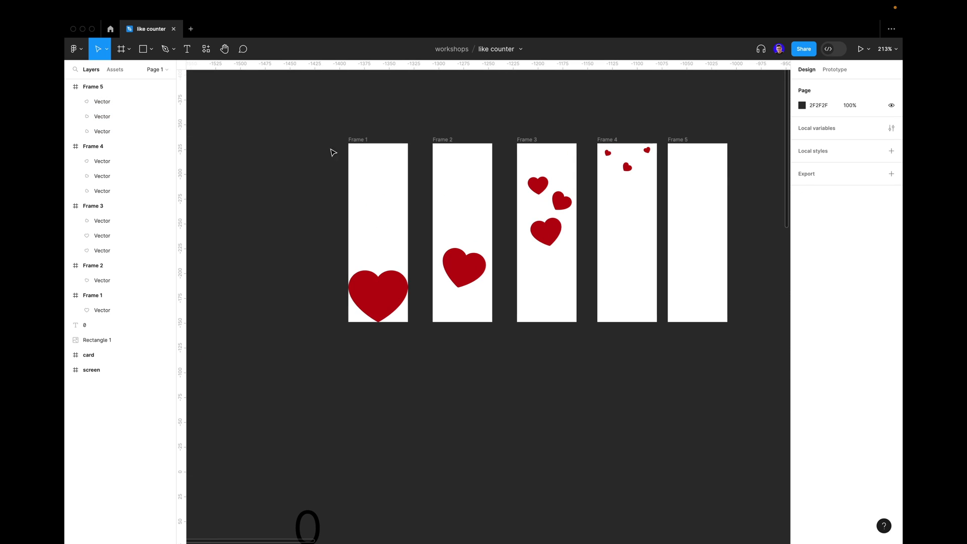
left_click_drag(335, 139, 738, 346)
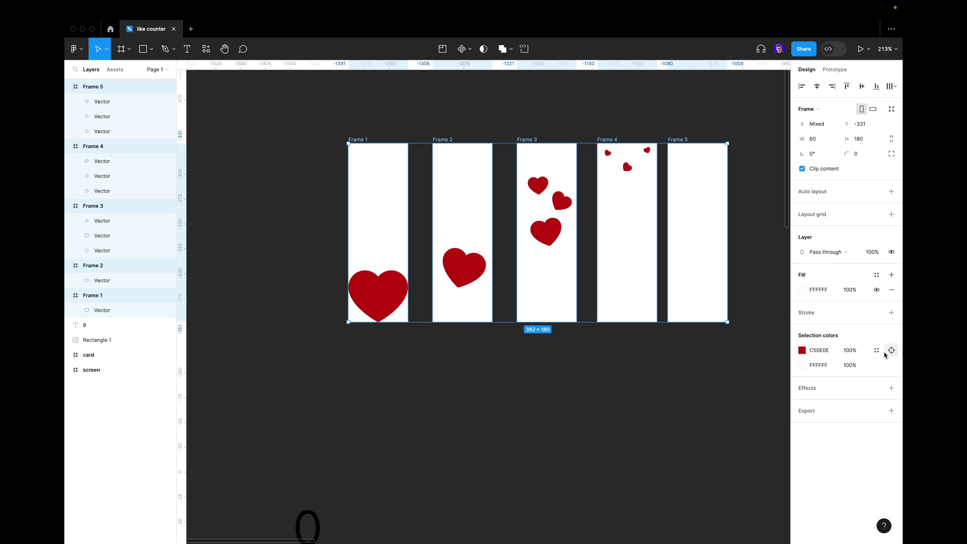
left_click(892, 289)
left_click(470, 390)
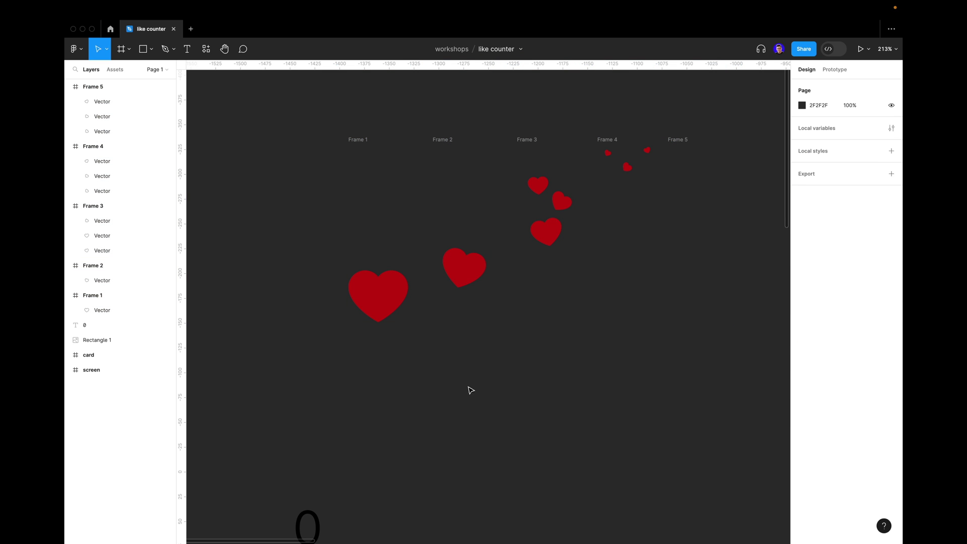
- Turn the five heart frames into a component set
left_click_drag(324, 127, 738, 357)
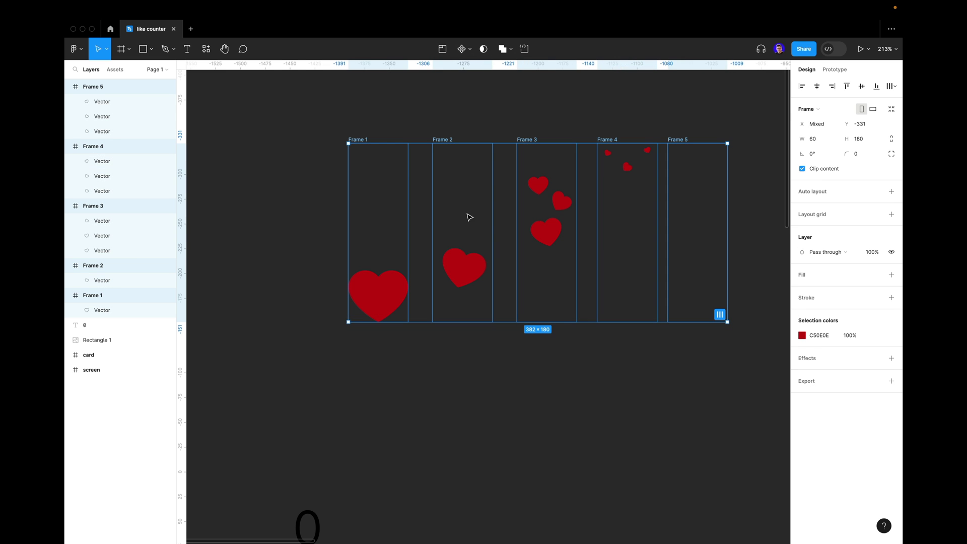
left_click(469, 49)
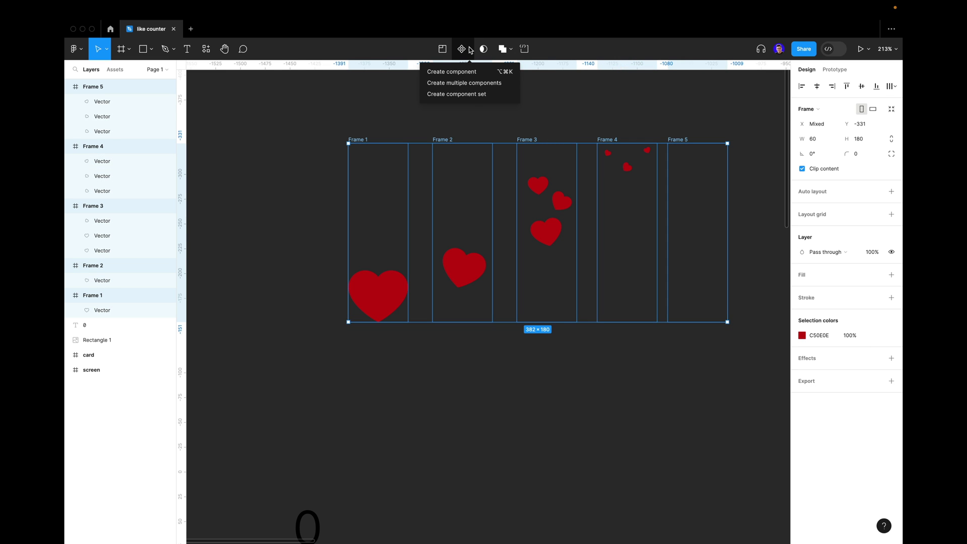
left_click(466, 95)
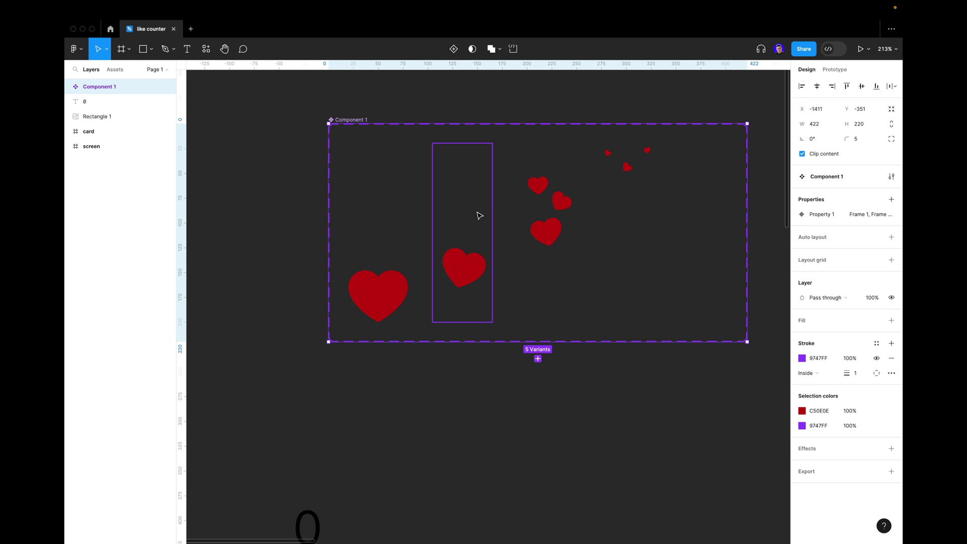
- Rename the component set as heart
double_click(359, 120)
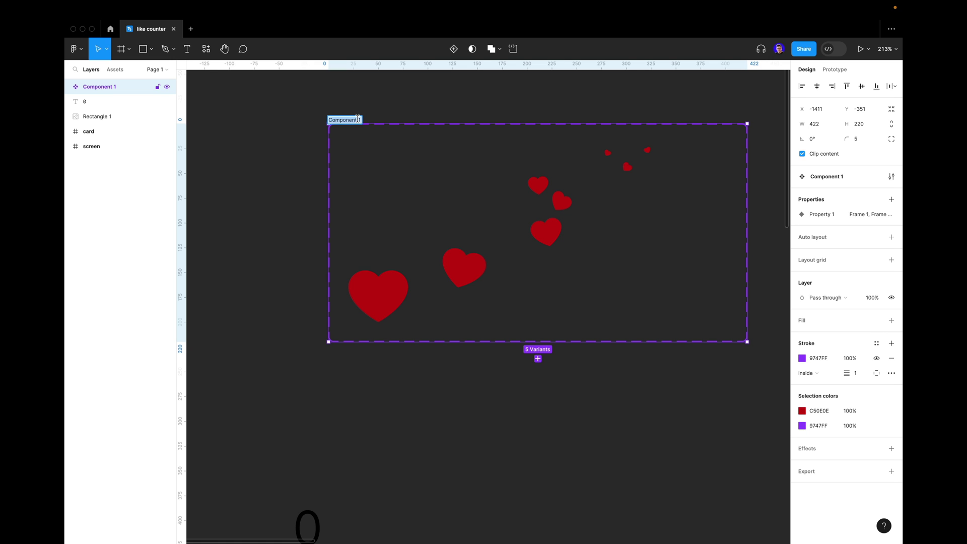
type("he")
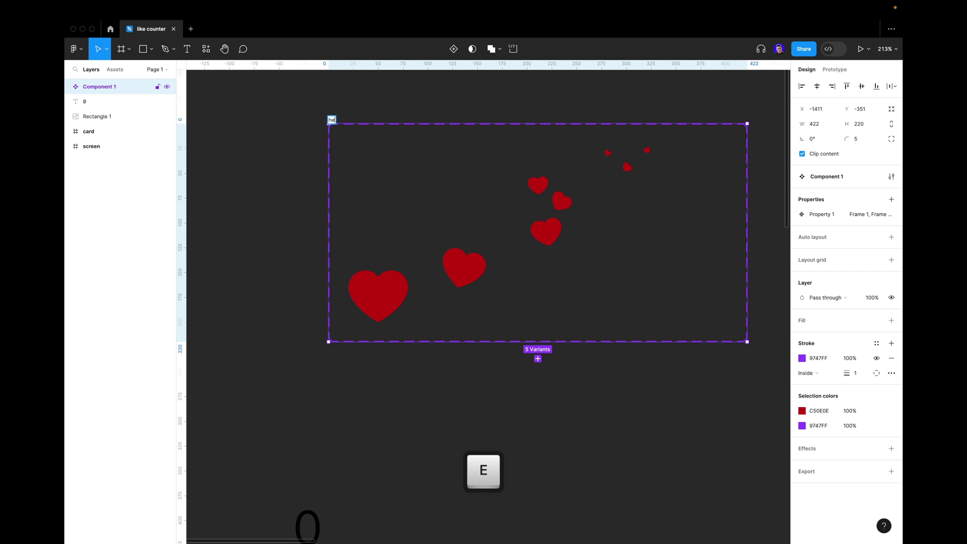
type("art")
left_click(276, 157)
- Create an instance of the heart set's Frame 1 variant and place it in the card frame's lower-left area at about X 28, Y 350
scroll(277, 157, "down", 5)
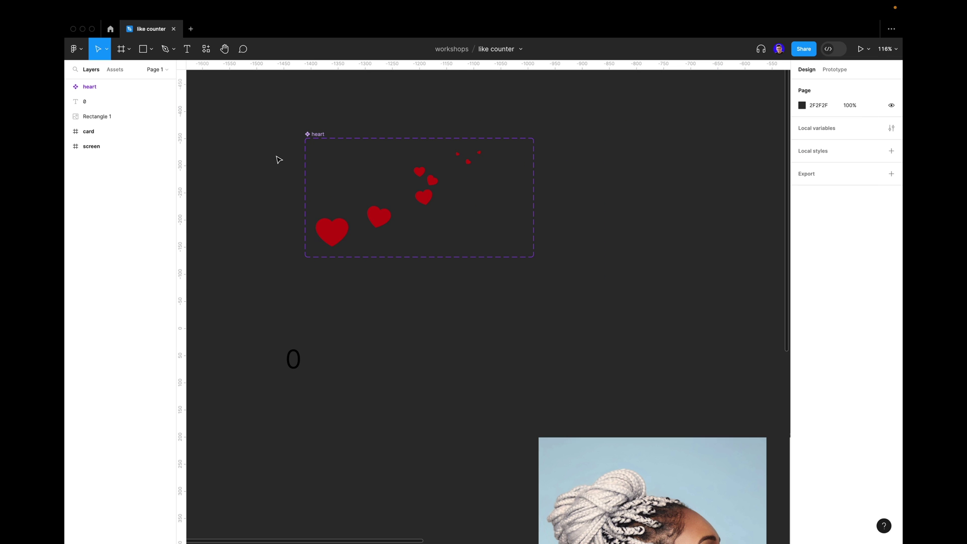
left_click(328, 203)
scroll(357, 210, "left", 2)
scroll(357, 211, "up", 1)
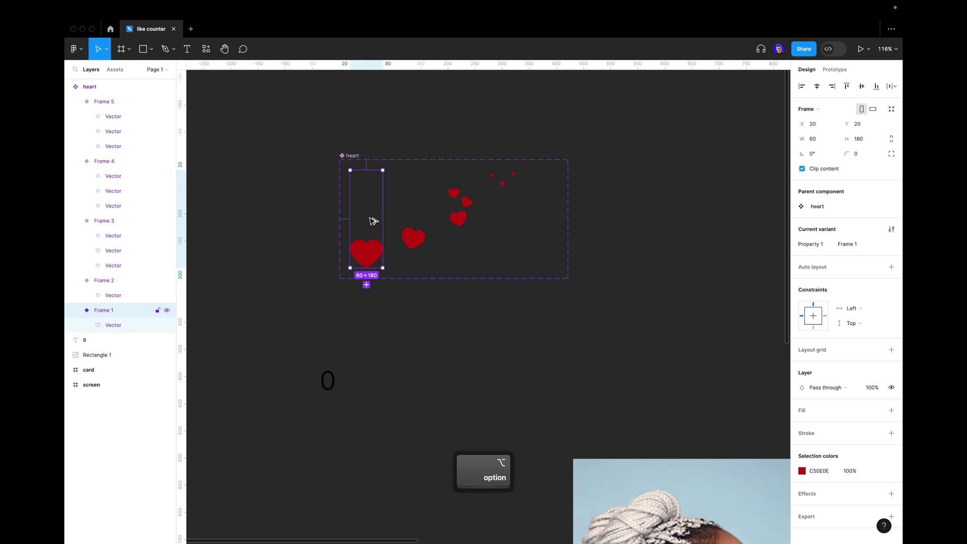
left_click_drag(371, 217, 471, 436)
scroll(551, 365, "down", 6)
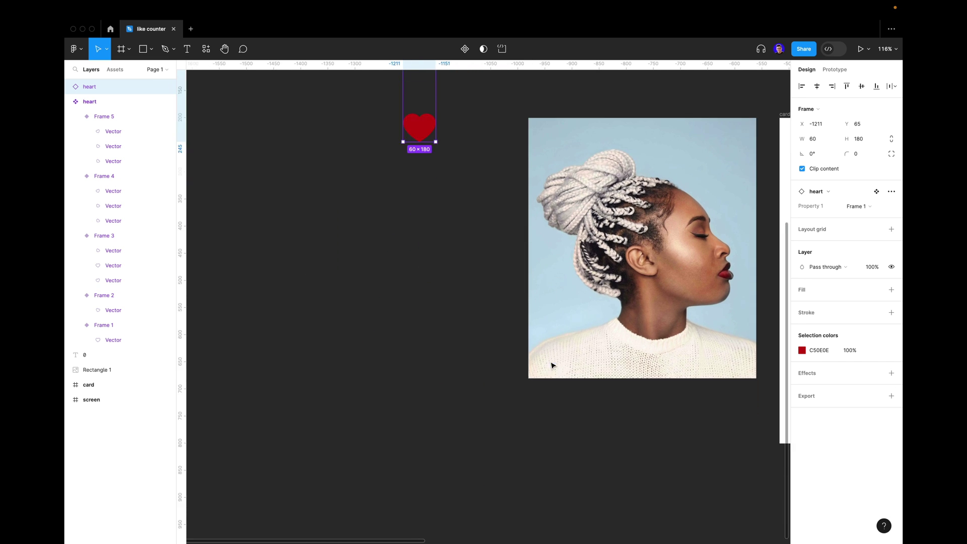
scroll(546, 363, "up", 1)
scroll(475, 322, "down", 5, "ctrl")
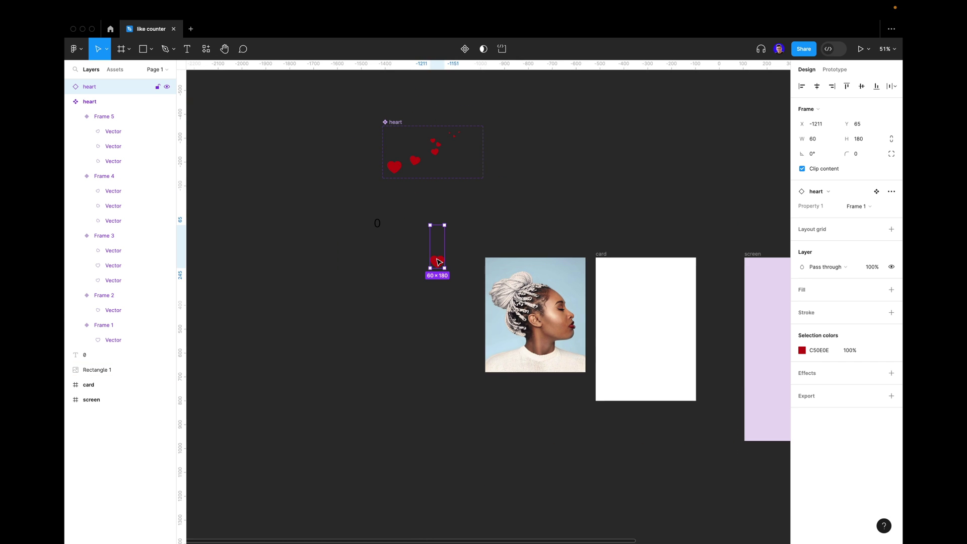
left_click_drag(438, 262, 611, 377)
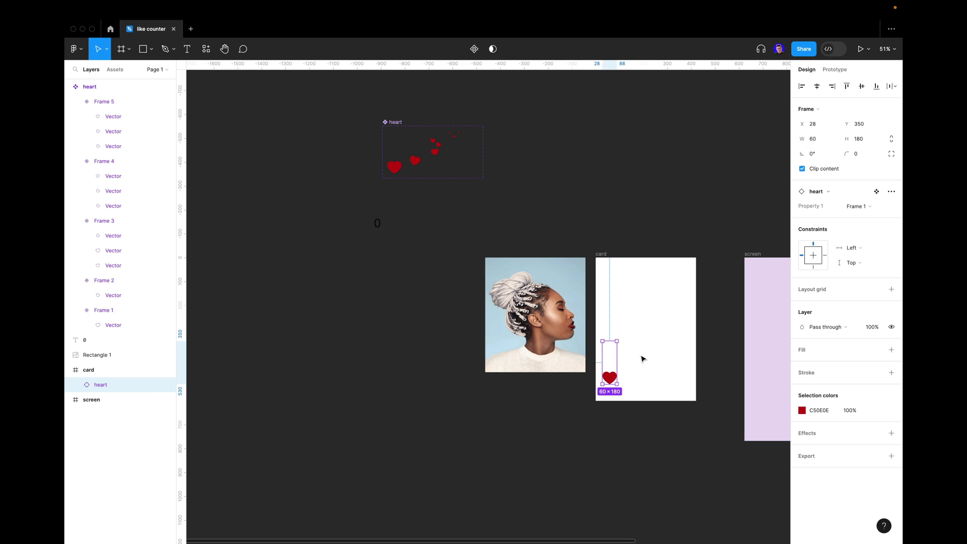
- Move the portrait photo into the card frame at X 0, Y 0, and order the heart instance above it in the layers
left_click_drag(378, 220, 259, 195)
left_click(425, 304)
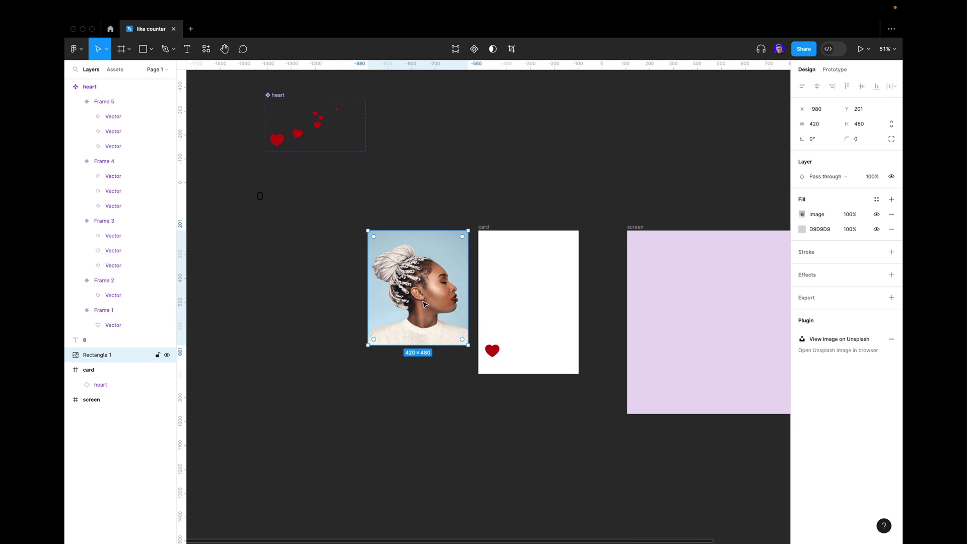
left_click_drag(397, 285, 508, 285)
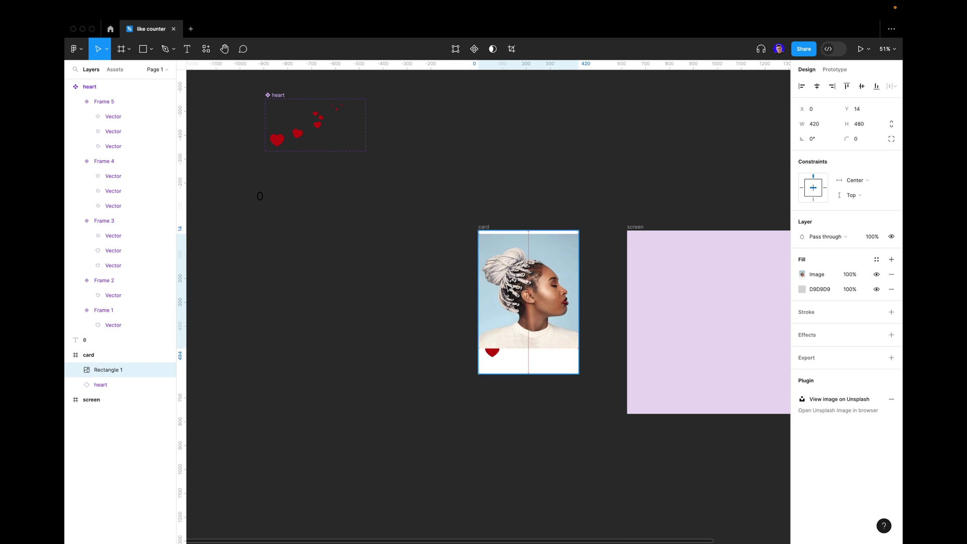
scroll(497, 301, "up", 3)
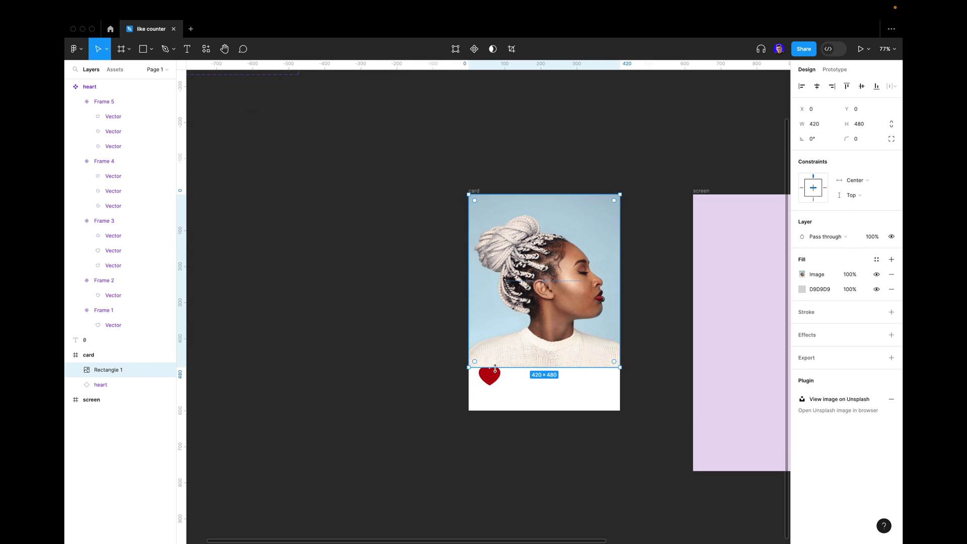
left_click(494, 351)
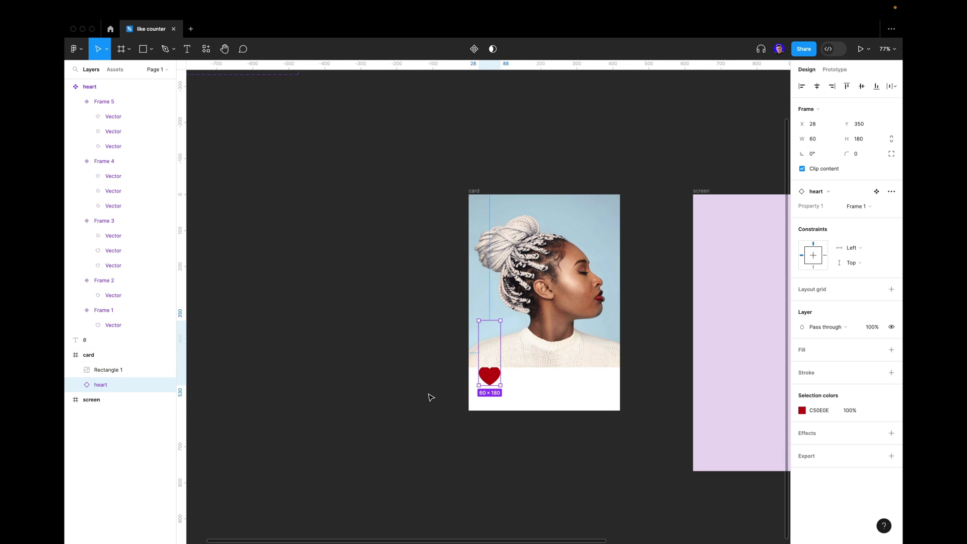
left_click_drag(95, 386, 97, 367)
- Move the 0 text into the card's white strip beside the heart, at about X 132, Y 508
scroll(370, 309, "left", 5)
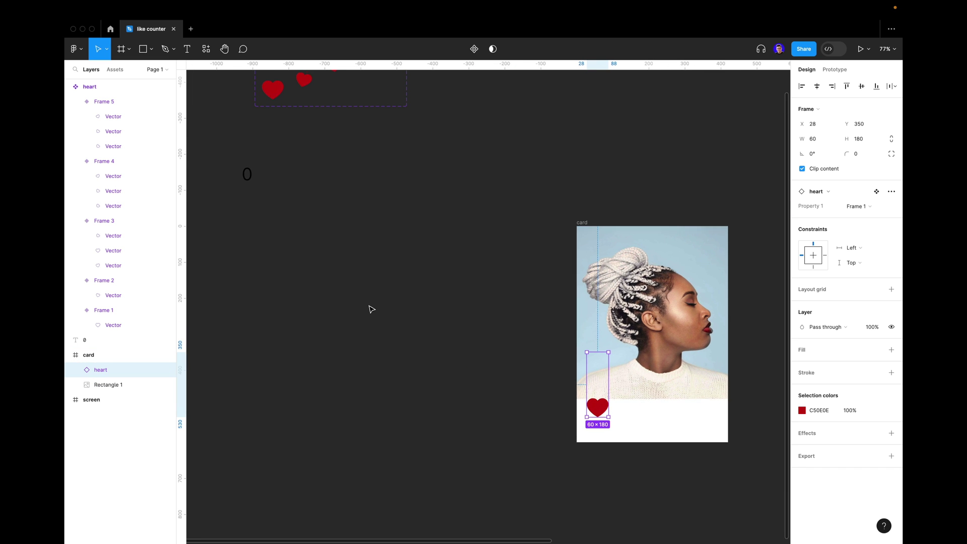
left_click_drag(246, 177, 628, 429)
scroll(661, 417, "up", 5)
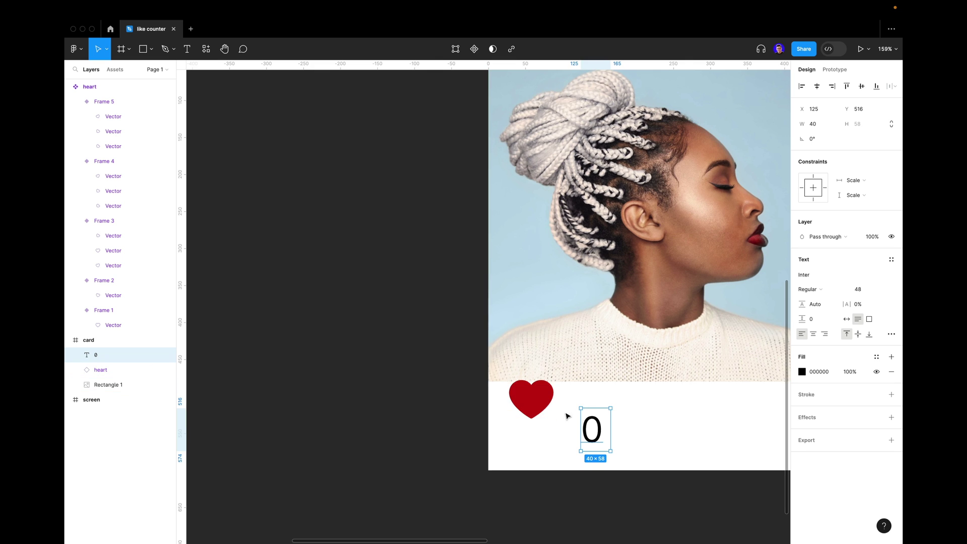
scroll(649, 427, "right", 2)
scroll(650, 428, "down", 1)
scroll(634, 435, "right", 2)
scroll(634, 435, "down", 1)
left_click_drag(535, 407, 541, 401)
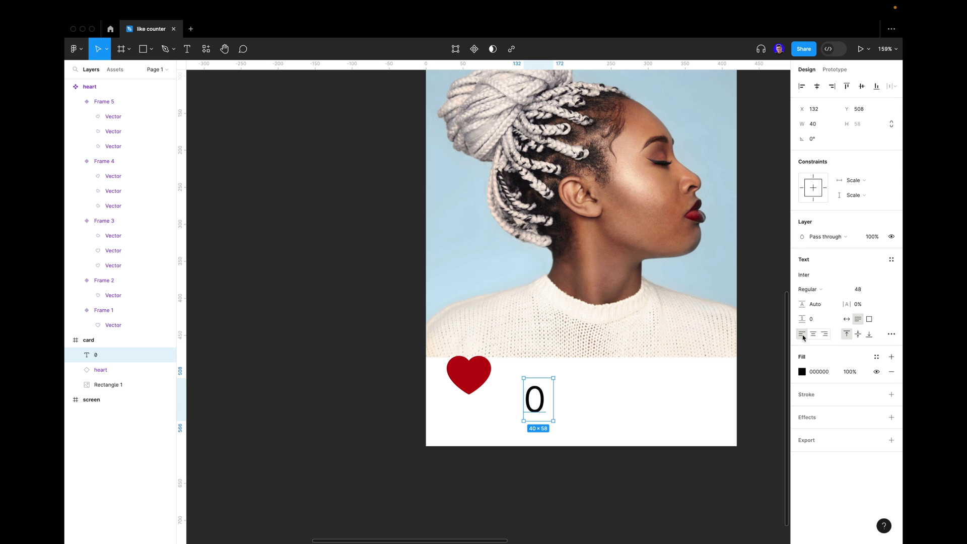
- Move the card's heart instance to about X 24, Y 386, level with the 0, and wrap both in a horizontal auto layout
left_click(462, 366)
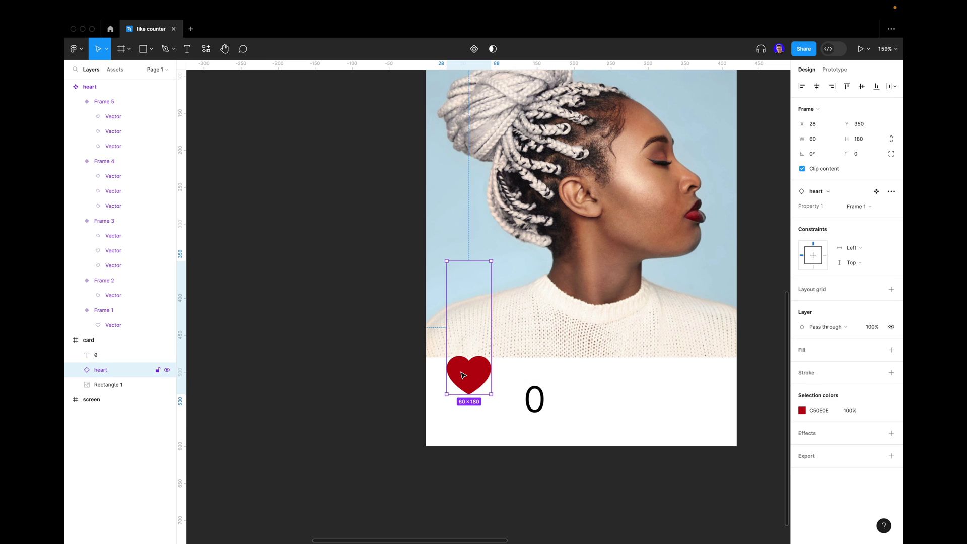
left_click_drag(463, 376, 460, 403)
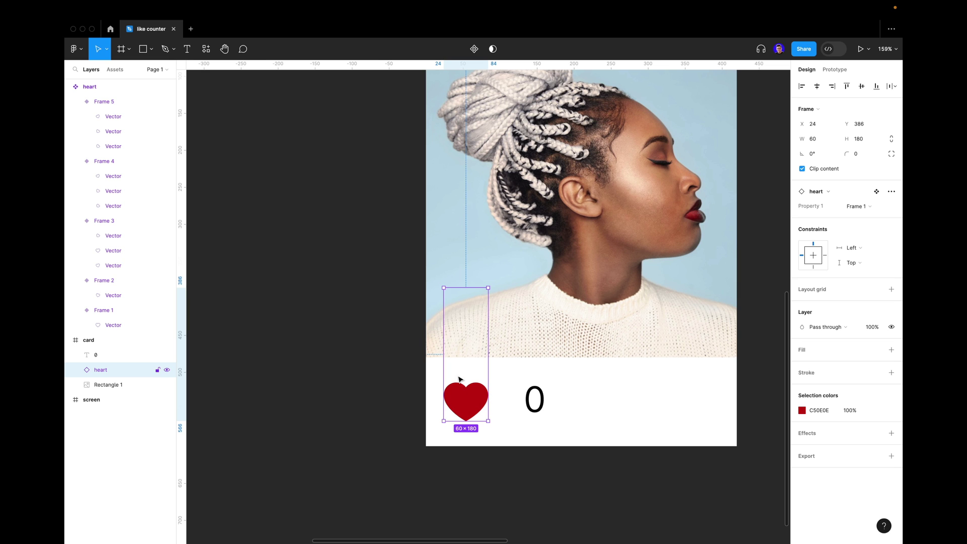
left_click(526, 400, "shift")
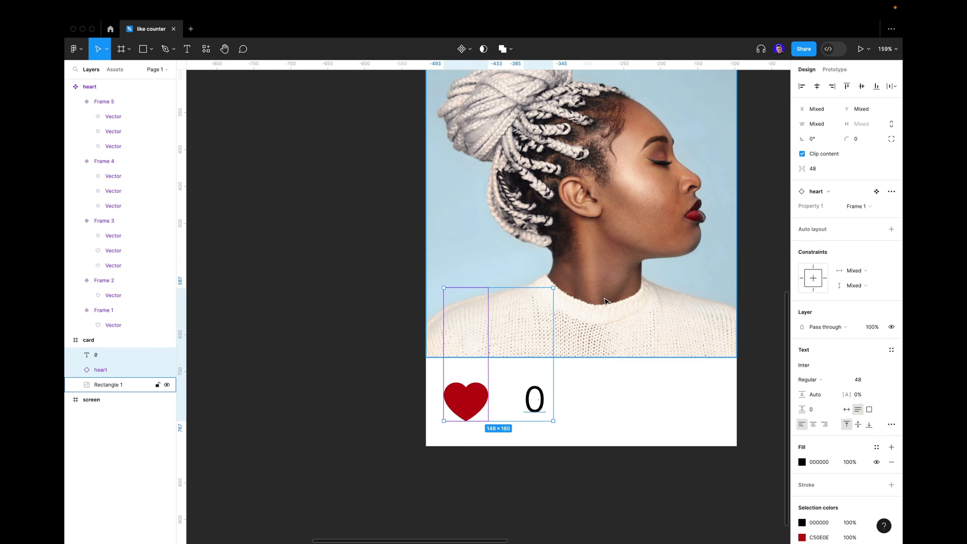
key("shift")
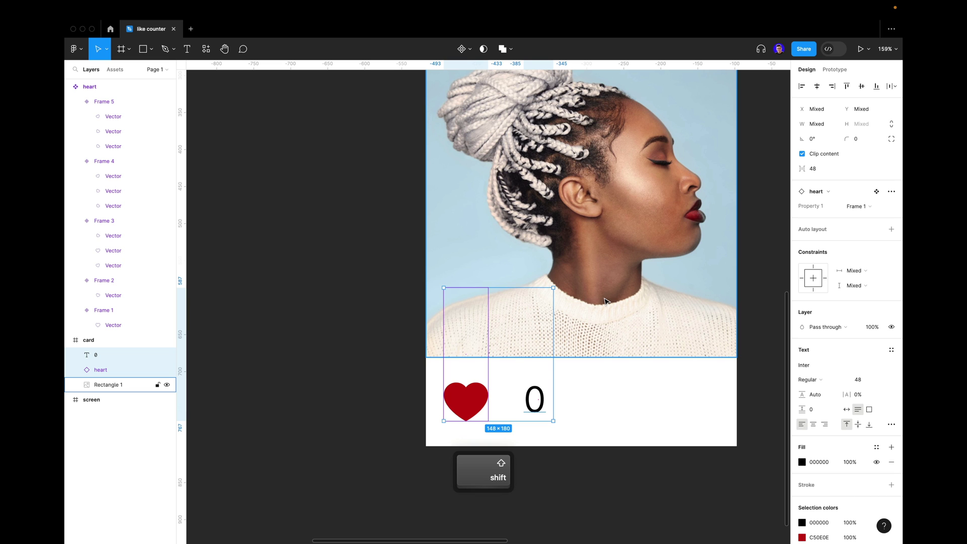
key("shift+a")
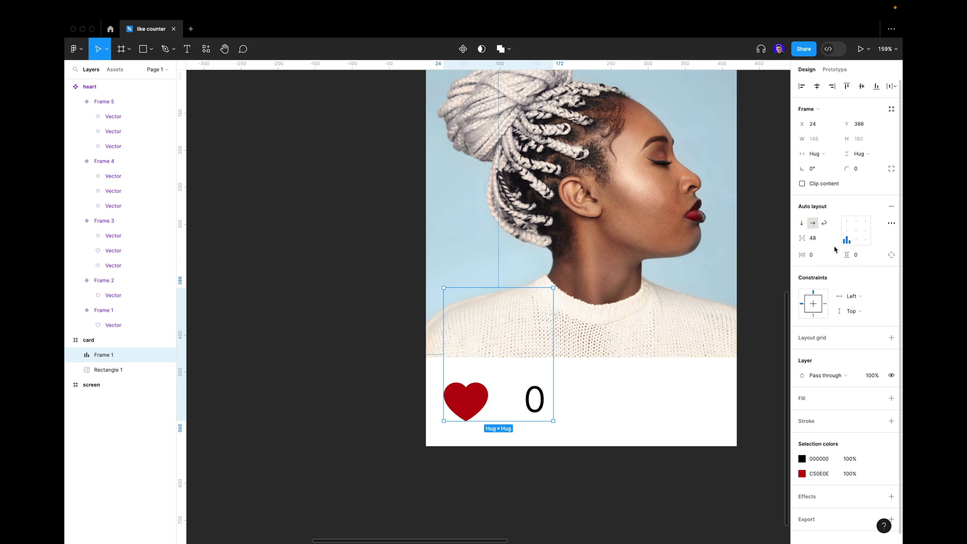
- Set the horizontal spacing between the heart and the 0 in the card's auto layout to 20
left_click(805, 241)
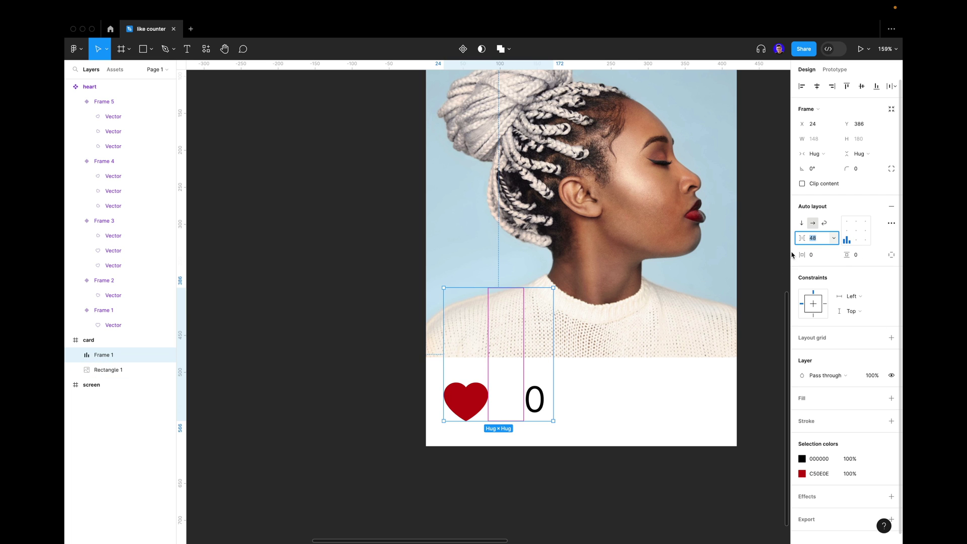
type("12")
key("Return")
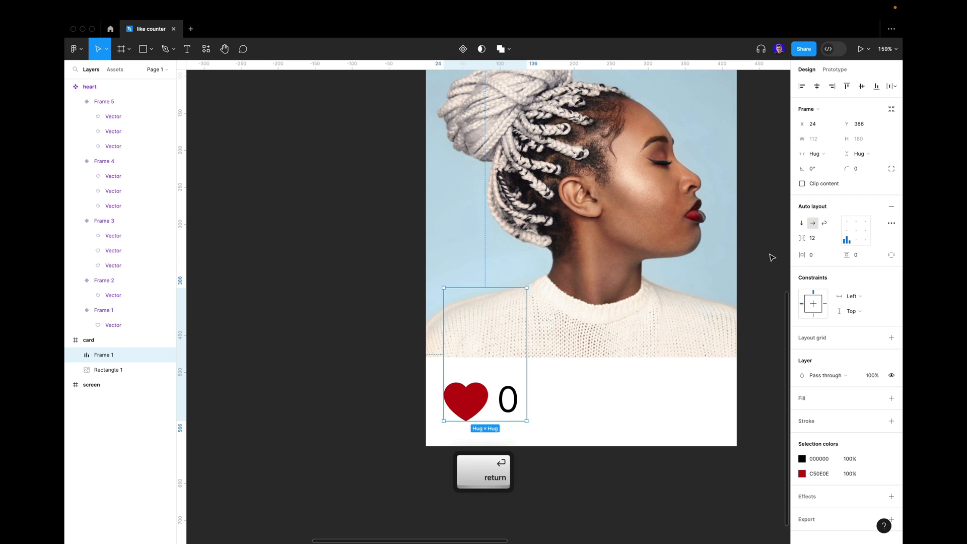
key("Up")
key("Up")
key("Up")
key("Up")
key("Up")
key("Up")
key("Up")
key("Up")
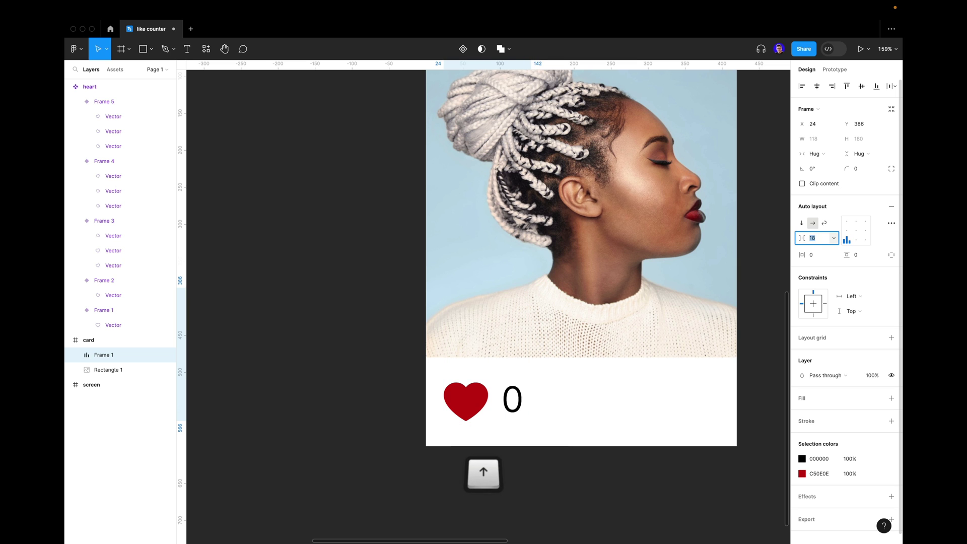
key("Up")
key("Down")
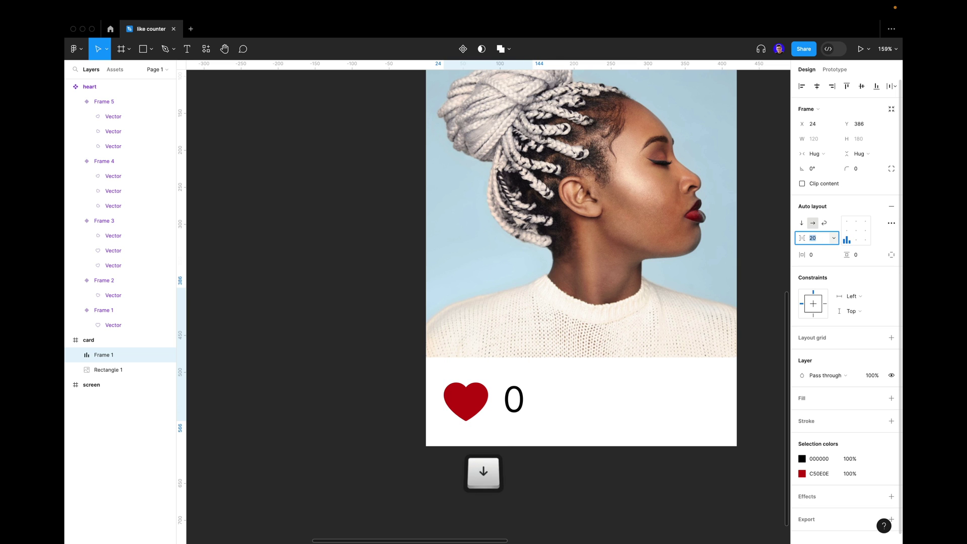
left_click(629, 497)
- Create a local number variable named amount with the value 0
scroll(721, 270, "down", 6)
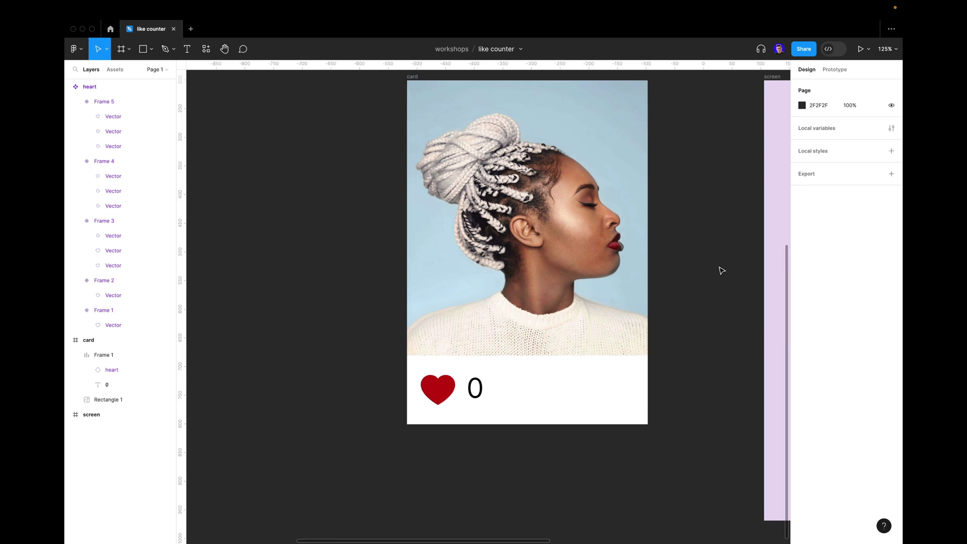
scroll(721, 270, "right", 3)
scroll(721, 270, "up", 2)
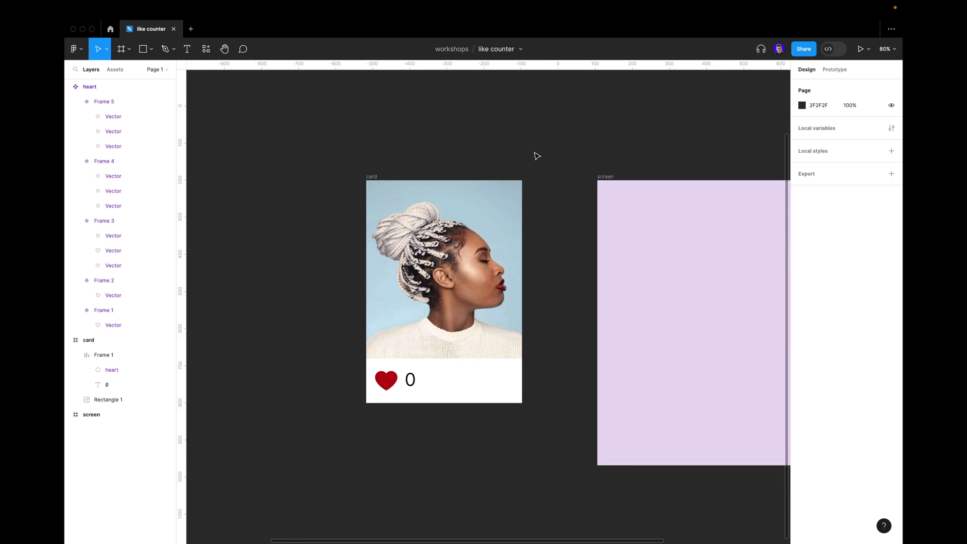
scroll(412, 164, "right", 2)
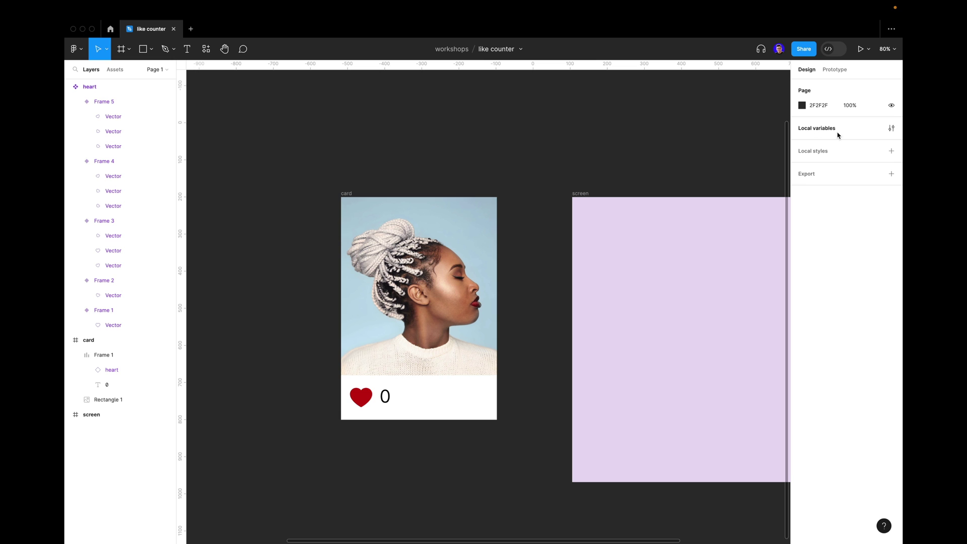
left_click(890, 129)
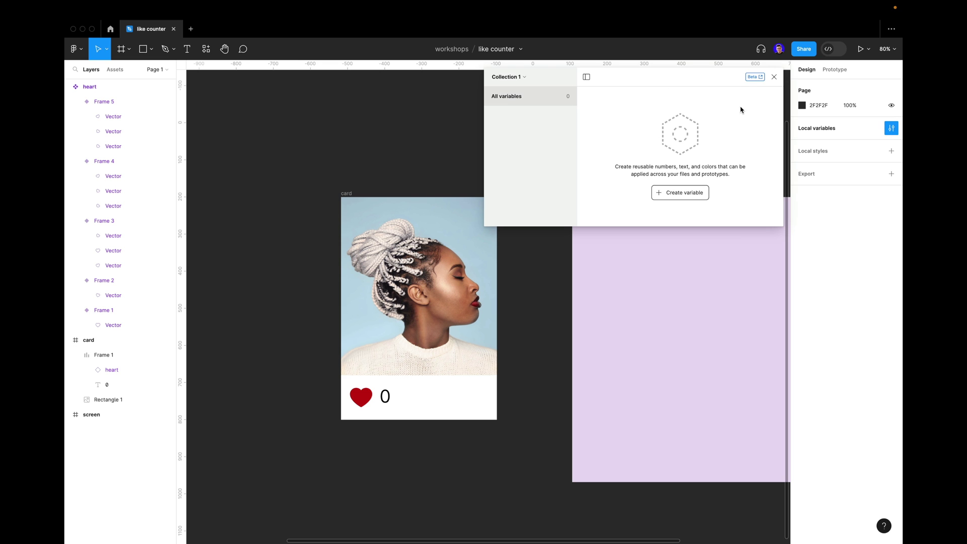
left_click(689, 196)
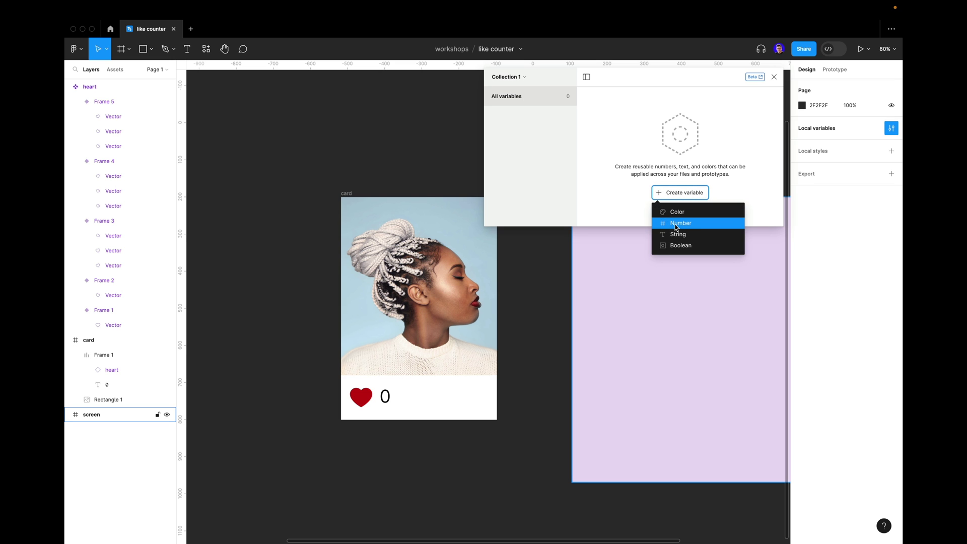
left_click(676, 225)
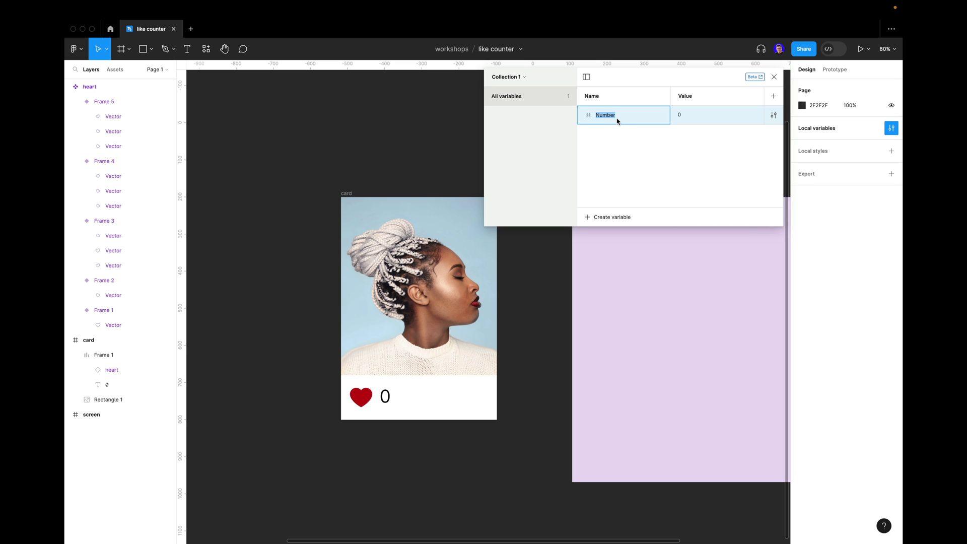
type("b")
key("BackSpace")
type("a")
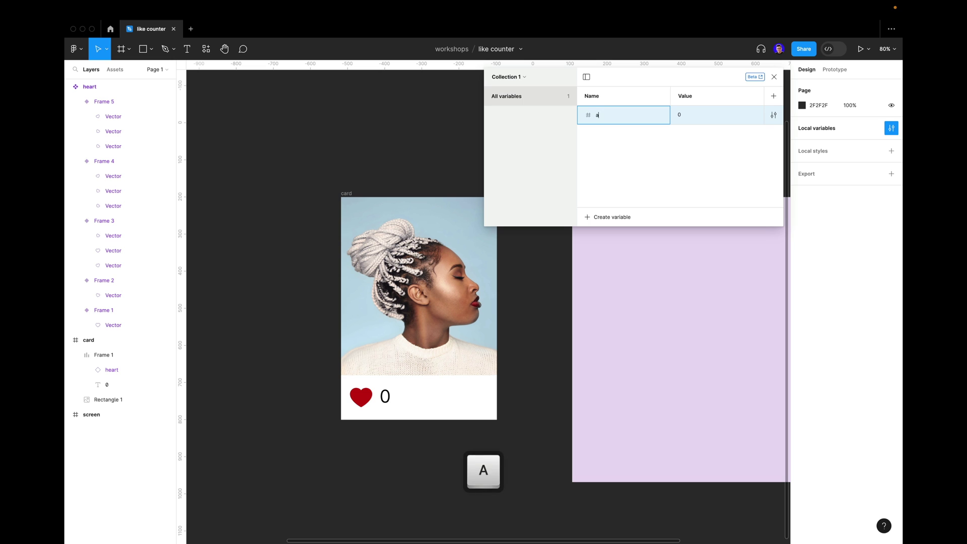
type("mount")
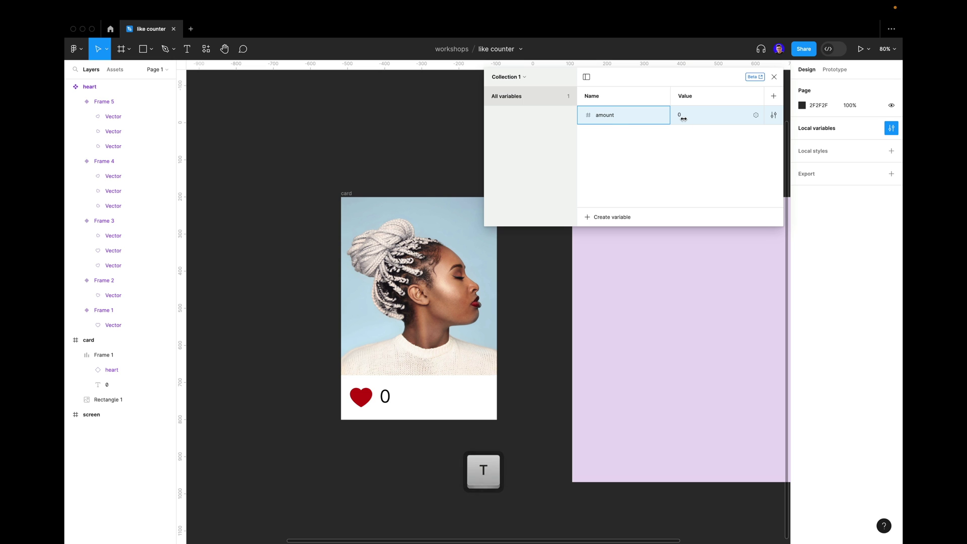
left_click(677, 114)
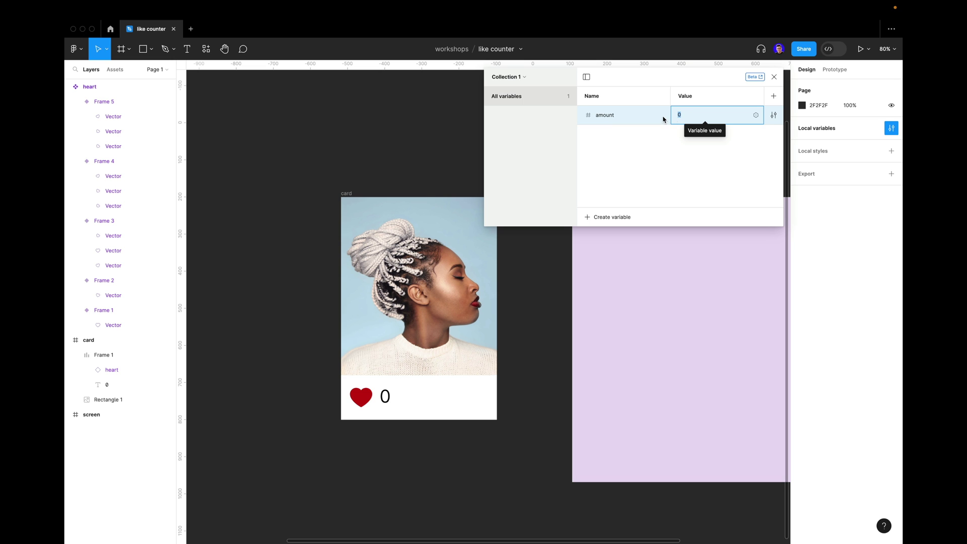
left_click(434, 142)
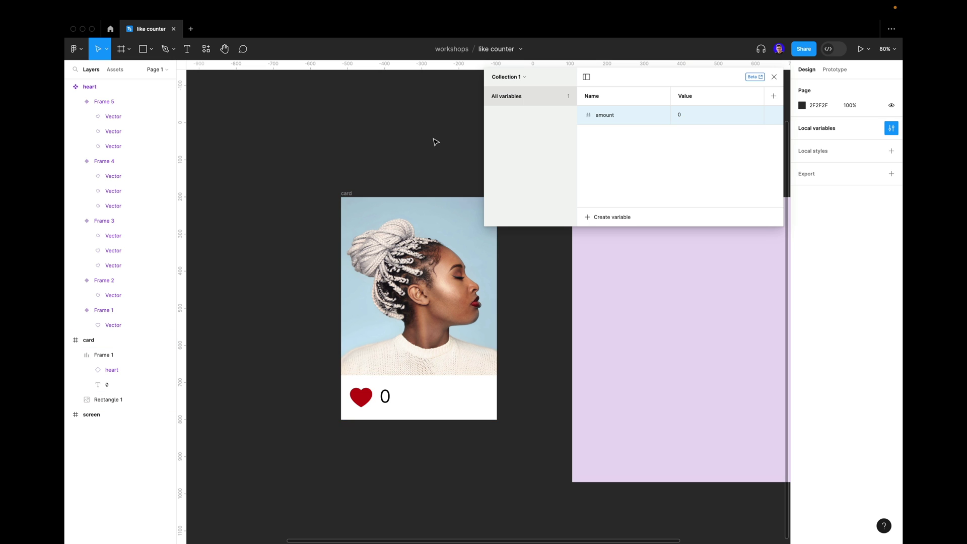
- Bind the card's 0 text to the amount variable and close the local variables window
double_click(386, 398)
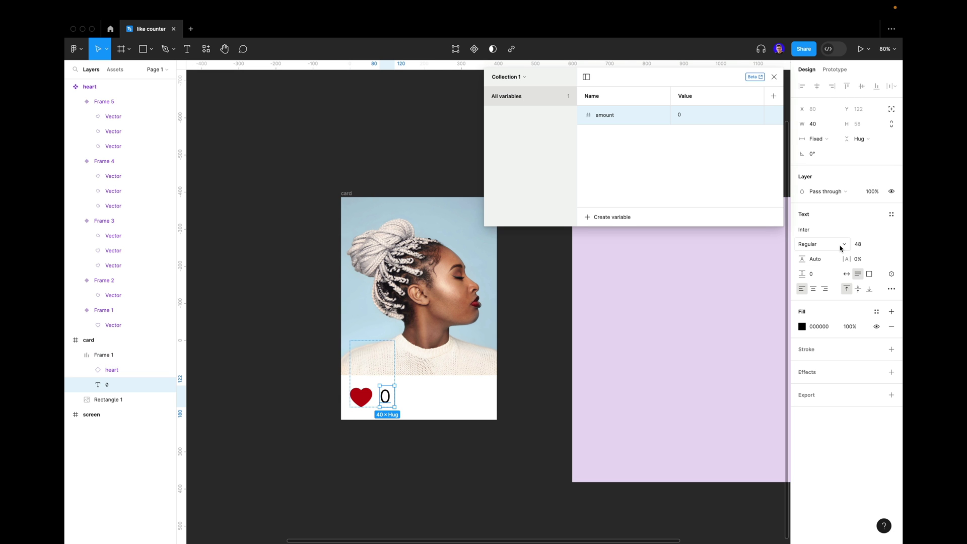
left_click(891, 274)
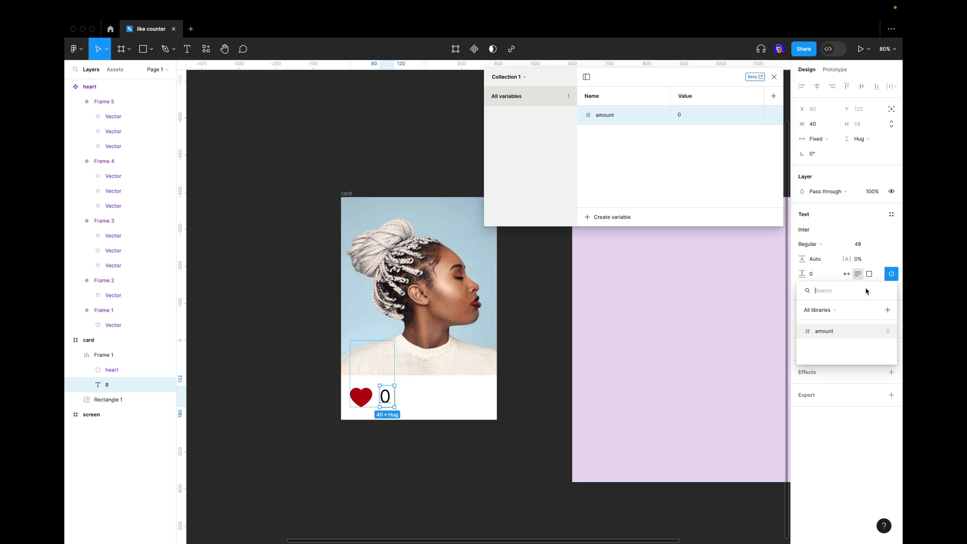
left_click(838, 332)
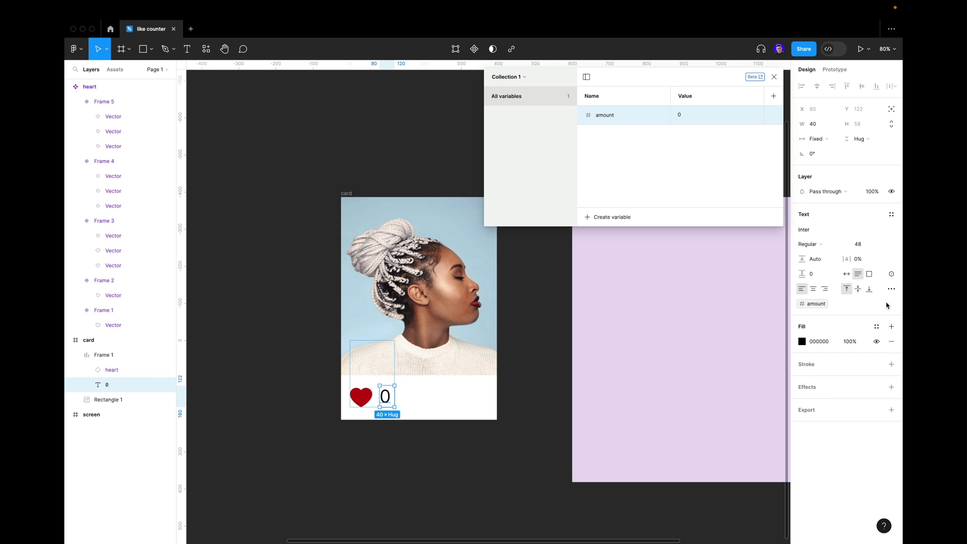
left_click(401, 486)
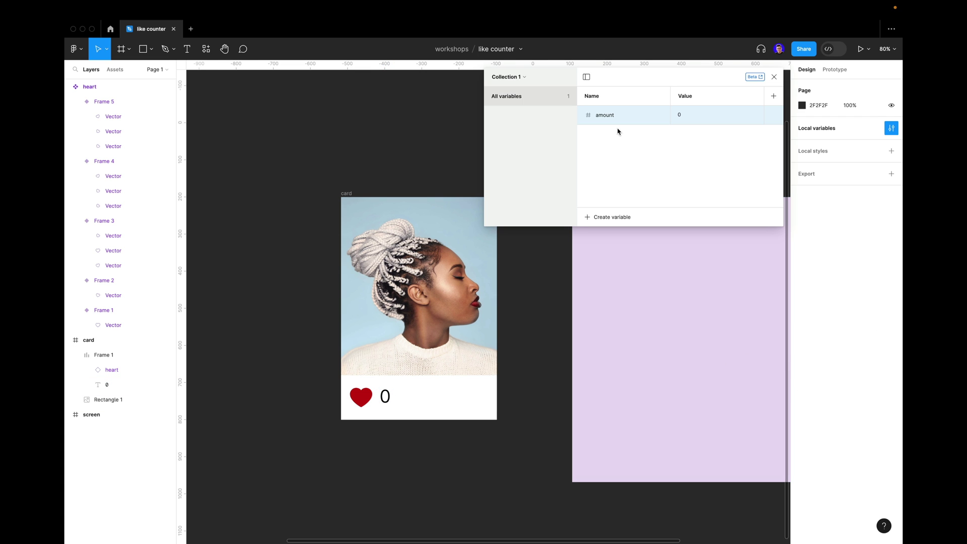
left_click(774, 77)
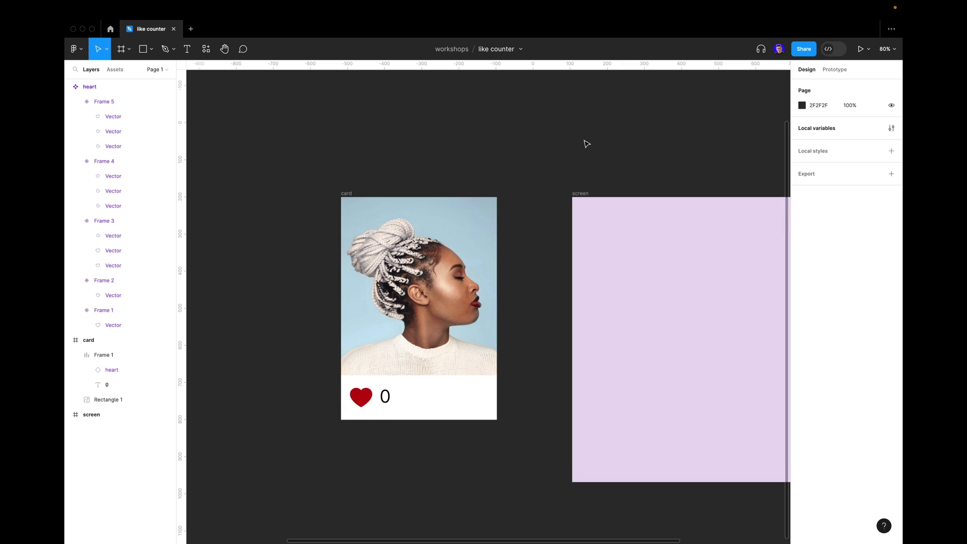
- Move the heart component set closer to the card, to about X -447, Y -234
key("shift+1")
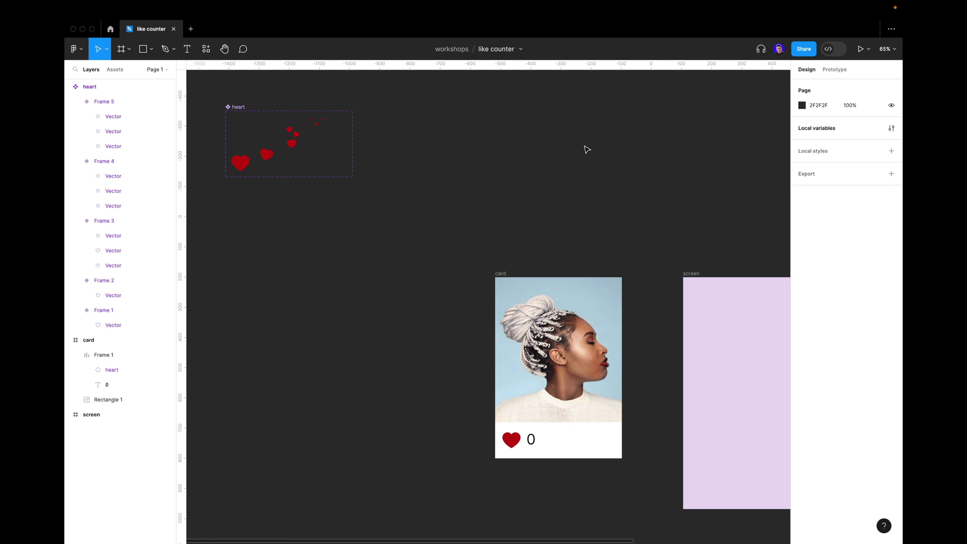
scroll(432, 189, "left", 3)
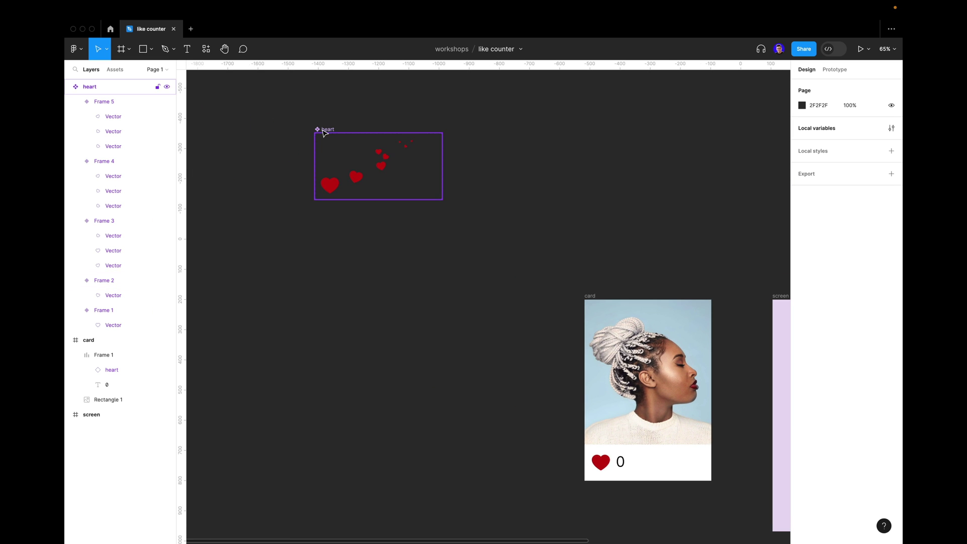
left_click_drag(373, 134, 663, 170)
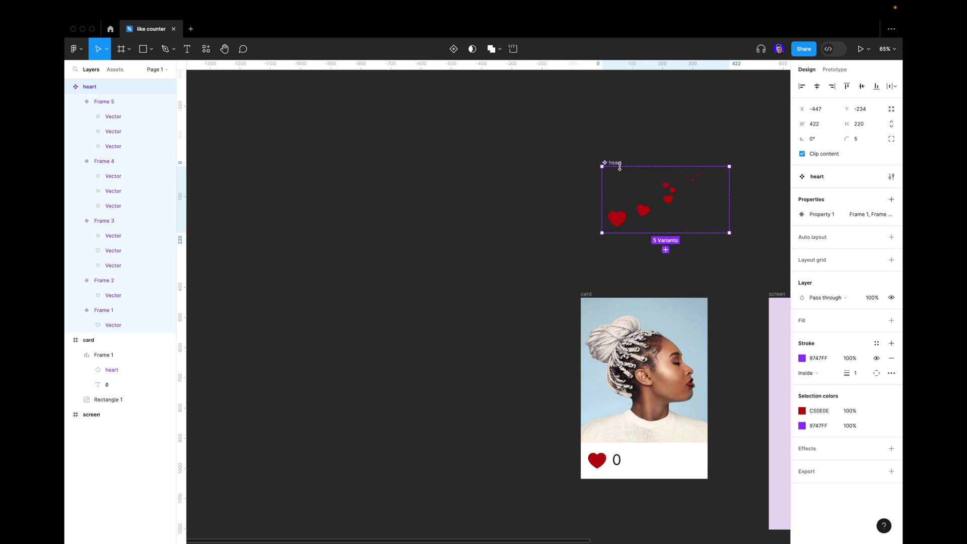
- Place the card centred in the screen frame at X 302, Y 84, and move the heart component set just above the screen frame
scroll(728, 188, "right", 3)
scroll(727, 187, "down", 2)
scroll(725, 186, "right", 5)
scroll(725, 186, "down", 1)
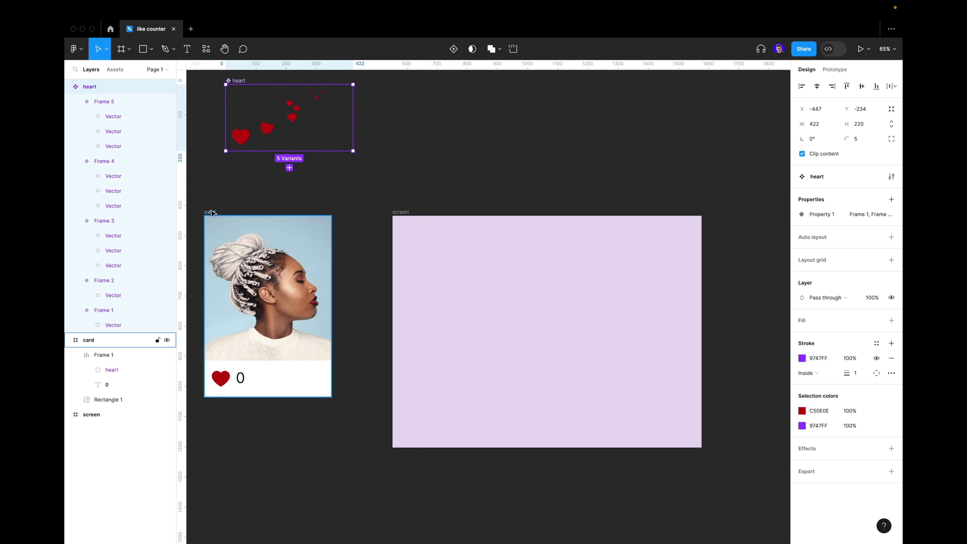
left_click_drag(210, 220, 494, 240)
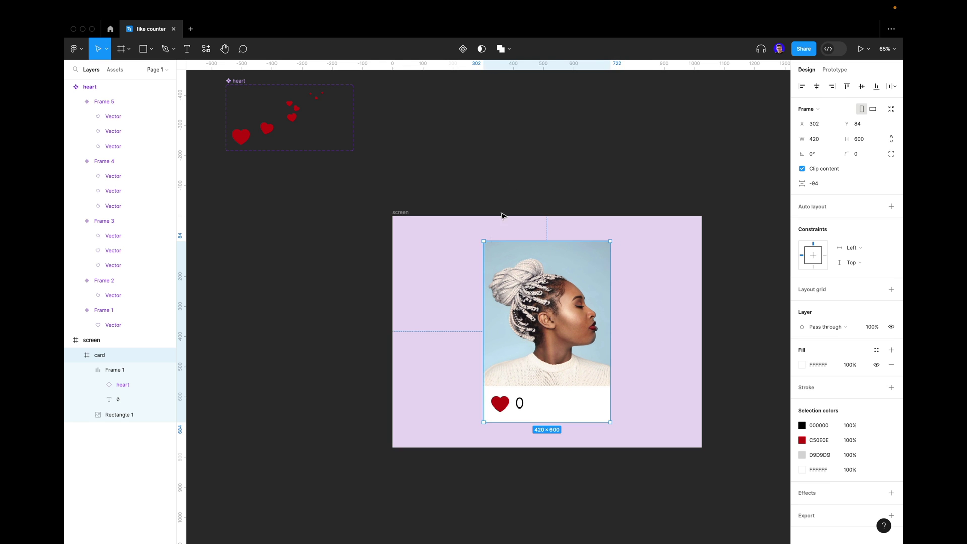
left_click(427, 185)
left_click_drag(240, 82, 435, 102)
- Round the card frame's corners with a radius of 24
left_click(579, 262)
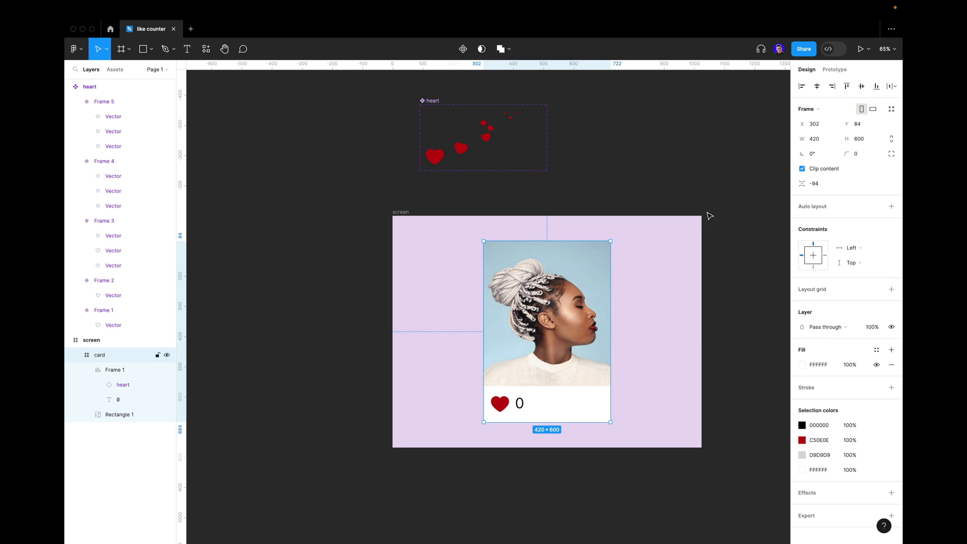
left_click(867, 158)
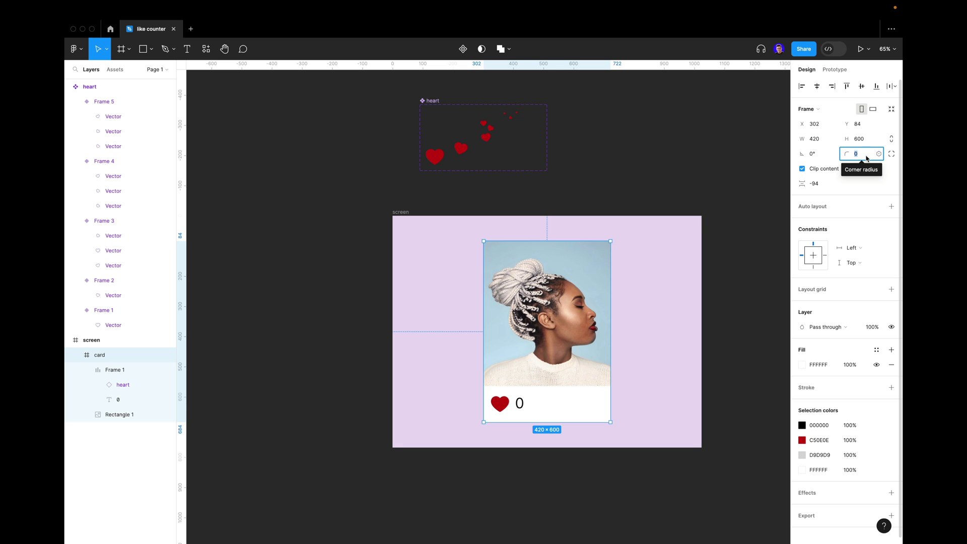
type("24")
key("Return")
left_click(675, 129)
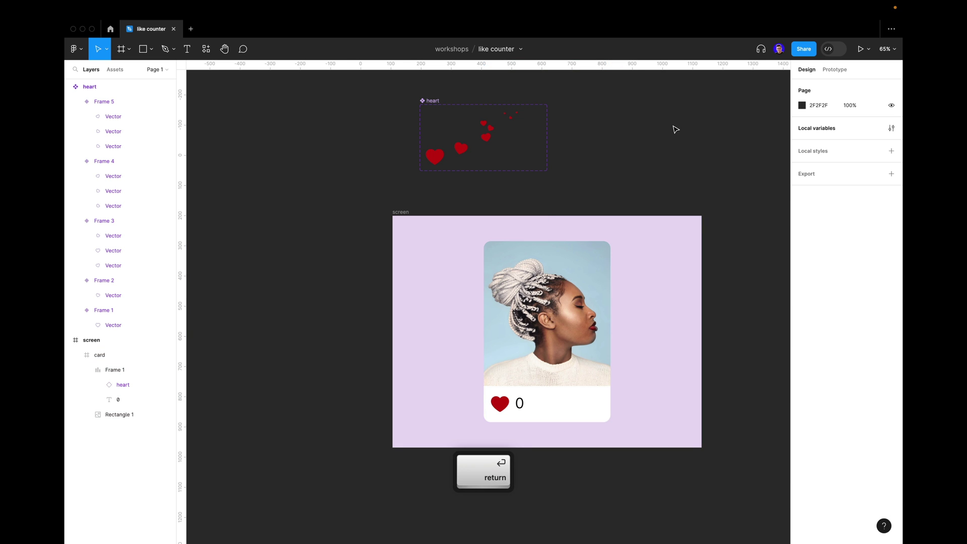
- Open an inline prototype preview of the screen frame and enlarge the preview window
left_click(399, 212)
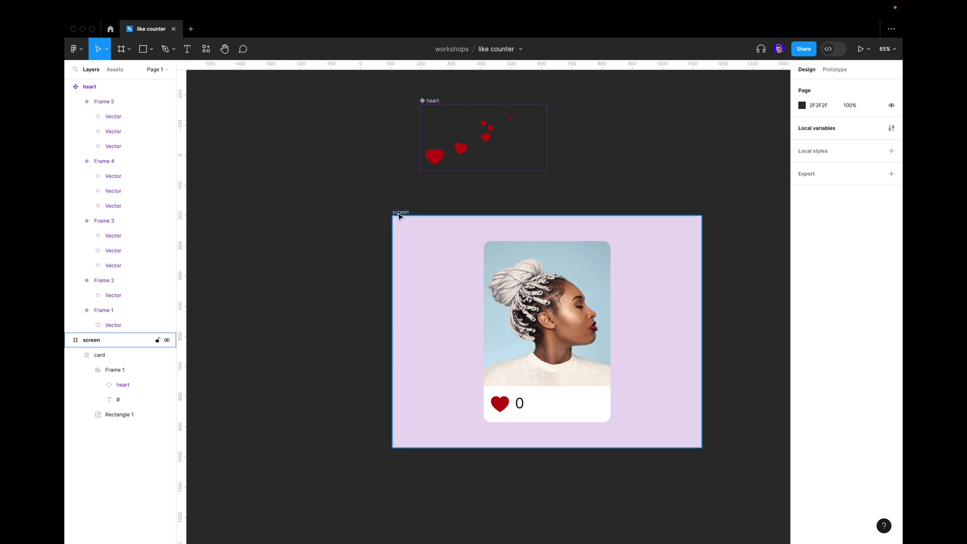
scroll(478, 206, "left", 5)
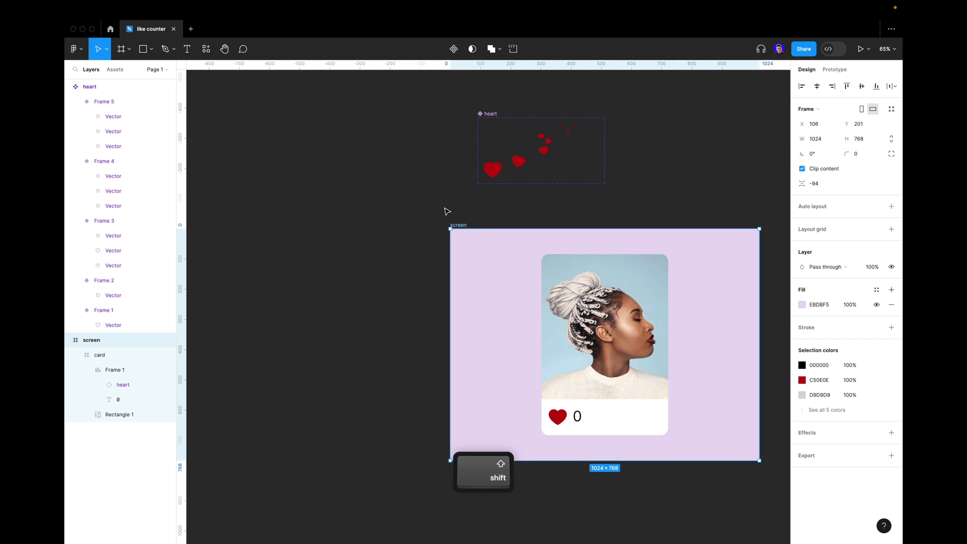
key("shift+space")
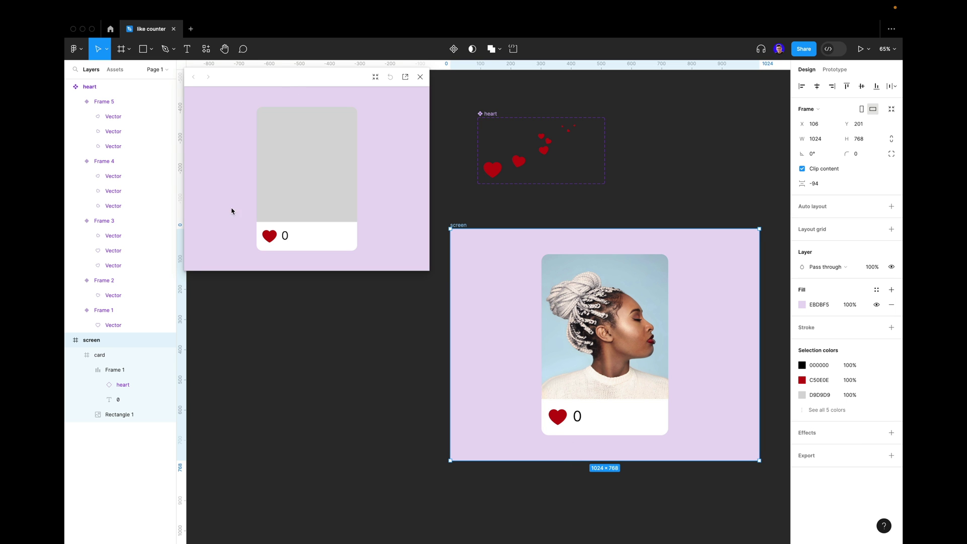
left_click_drag(184, 271, 81, 457)
- Set the prototype background to the screen's lilac EBDBF5 by sampling it, and shift the preview window slightly down
left_click(667, 154)
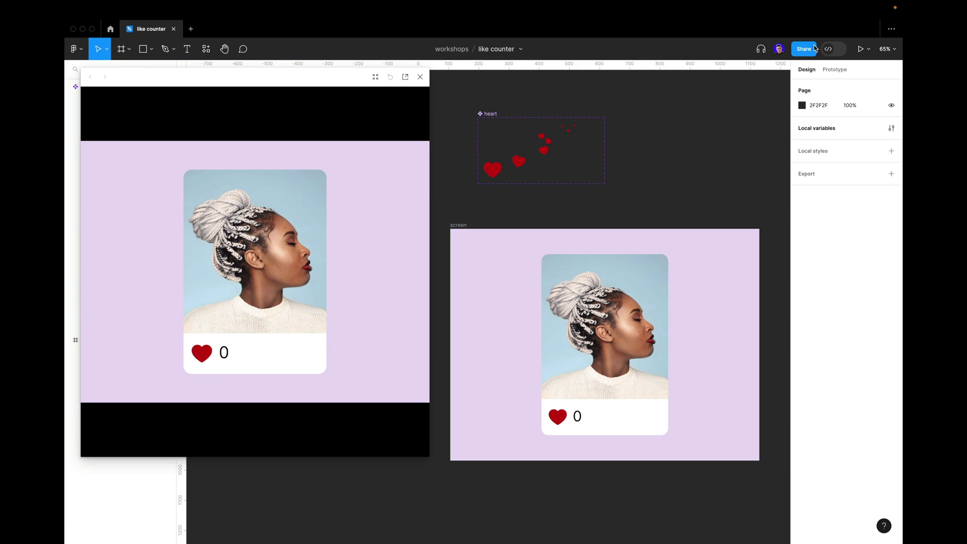
left_click(834, 70)
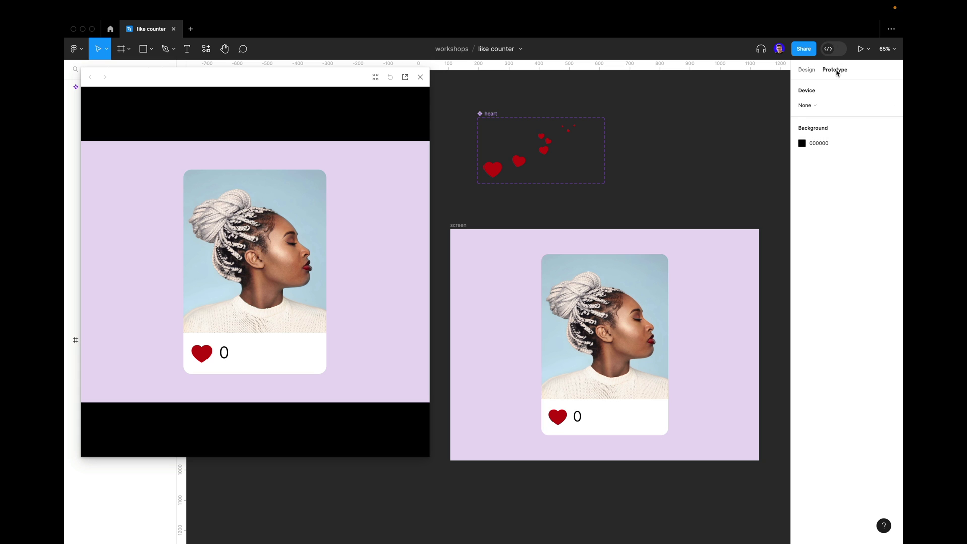
left_click(802, 143)
left_click(692, 284)
left_click(509, 272)
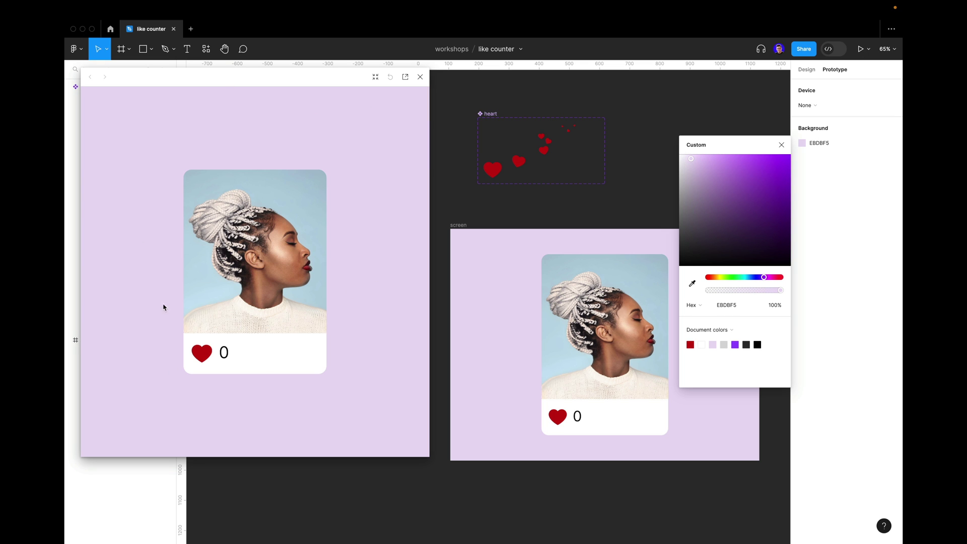
left_click_drag(269, 87, 264, 105)
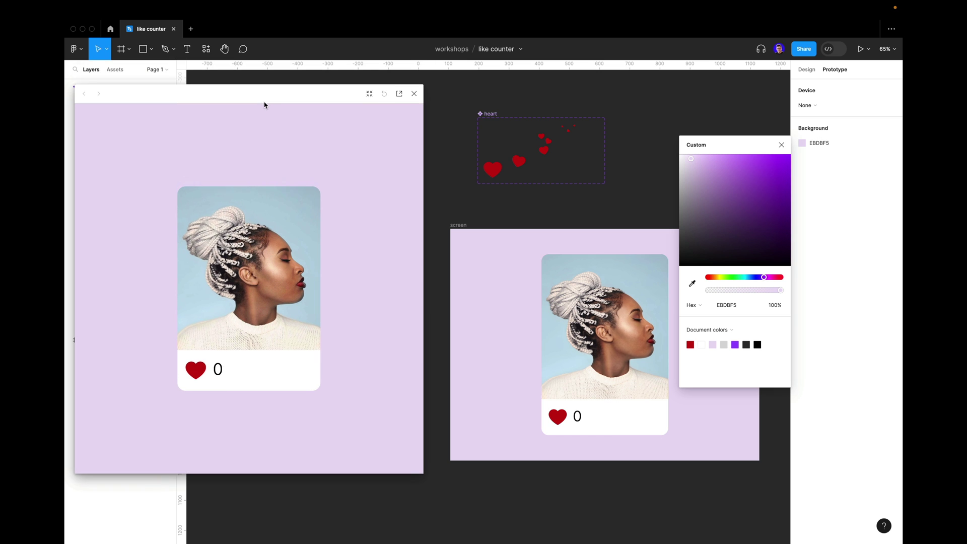
left_click(781, 144)
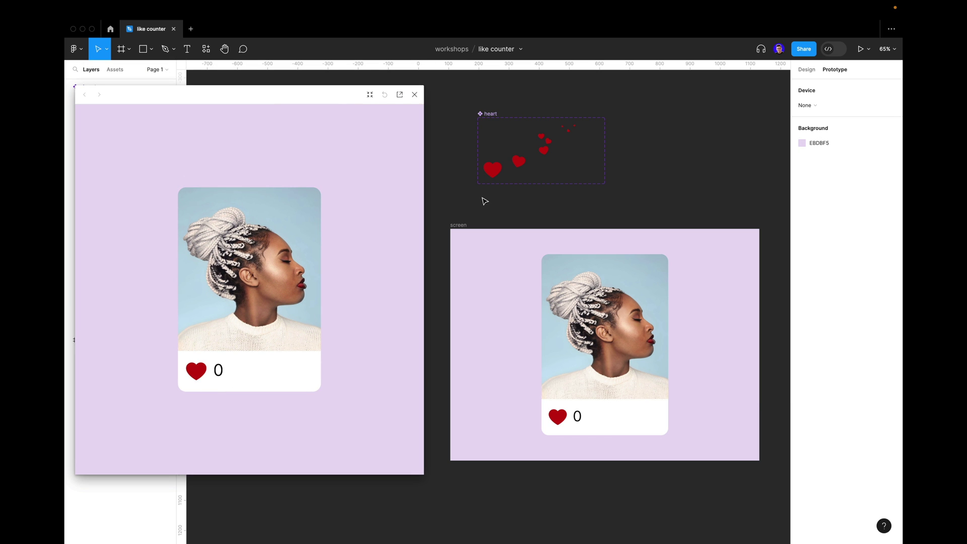
- Link the large heart in the heart set's first variant to Frame 2 with an on-click Smart animate transition
scroll(484, 202, "up", 5)
scroll(588, 131, "up", 3)
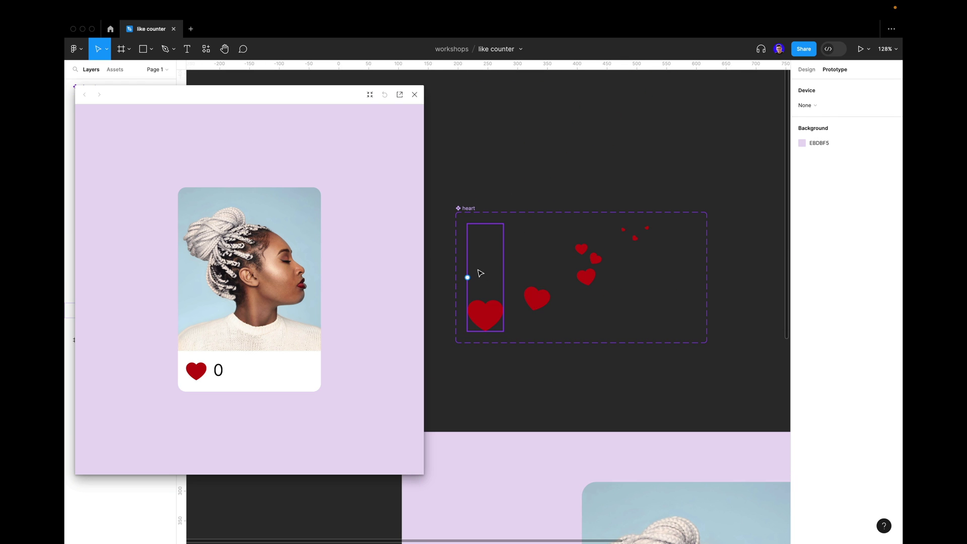
left_click(480, 273)
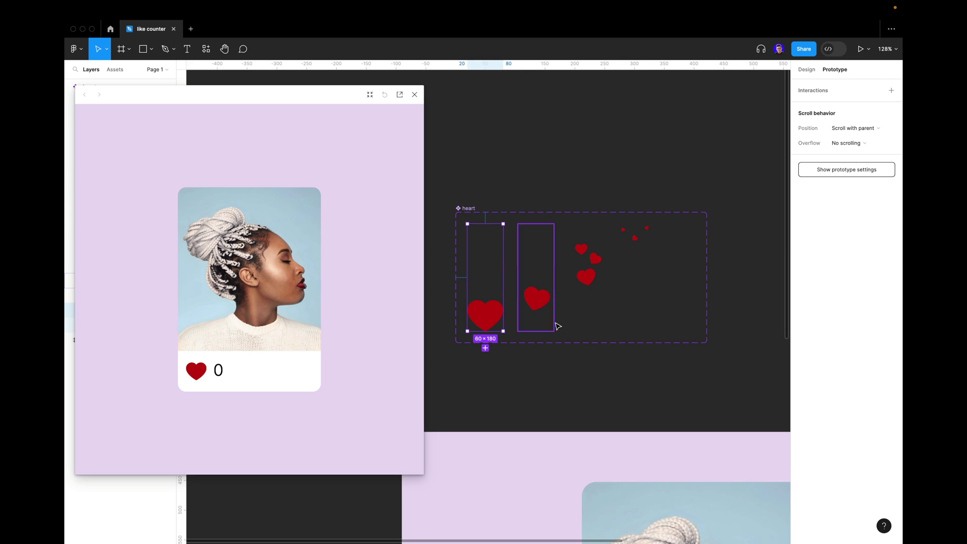
left_click(489, 317)
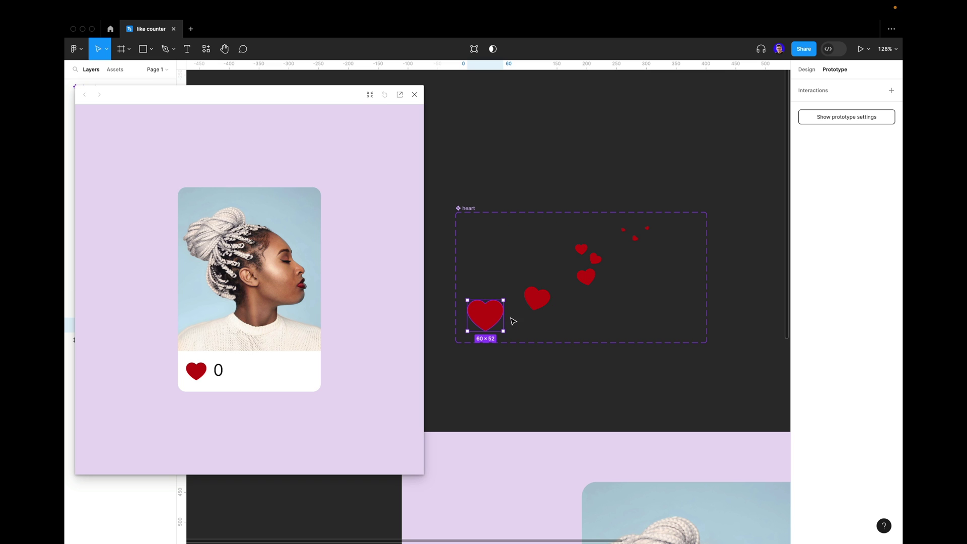
left_click_drag(503, 315, 535, 297)
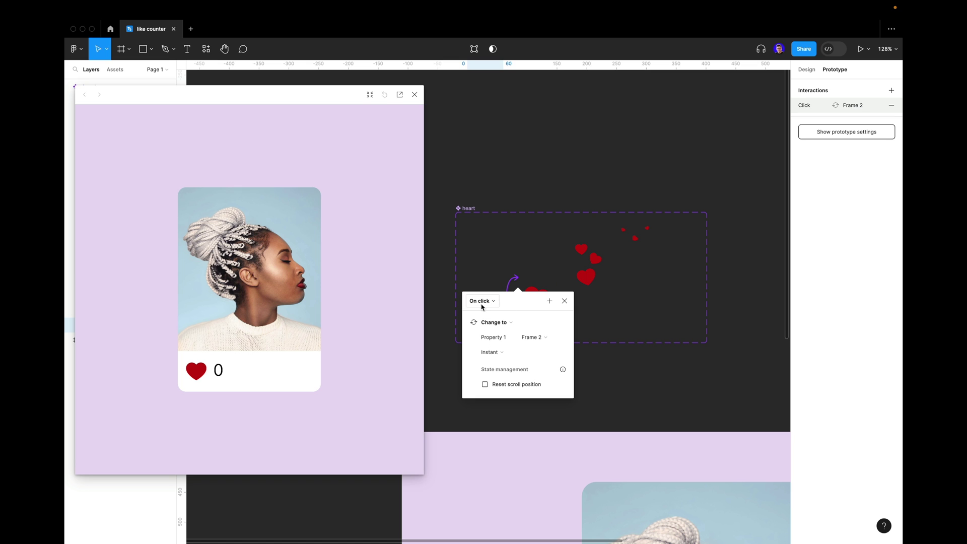
left_click(492, 352)
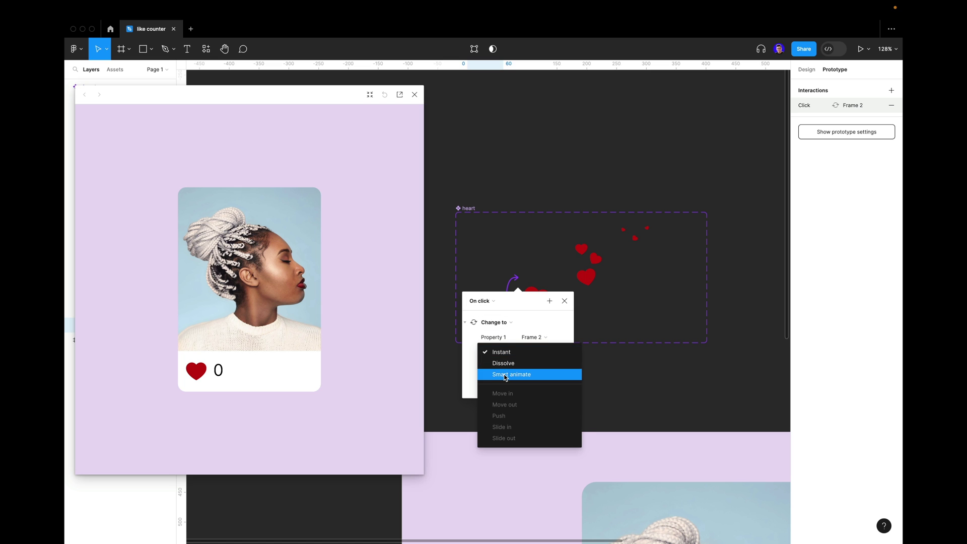
left_click(505, 375)
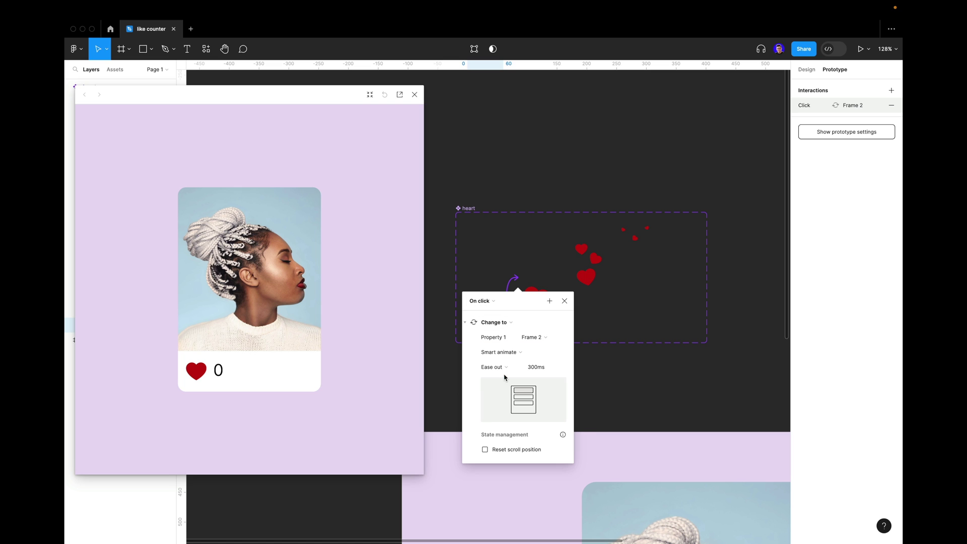
- Set the duration of the large heart's Smart animate transition to 100 ms
left_click(532, 371)
key("Up")
key("Right")
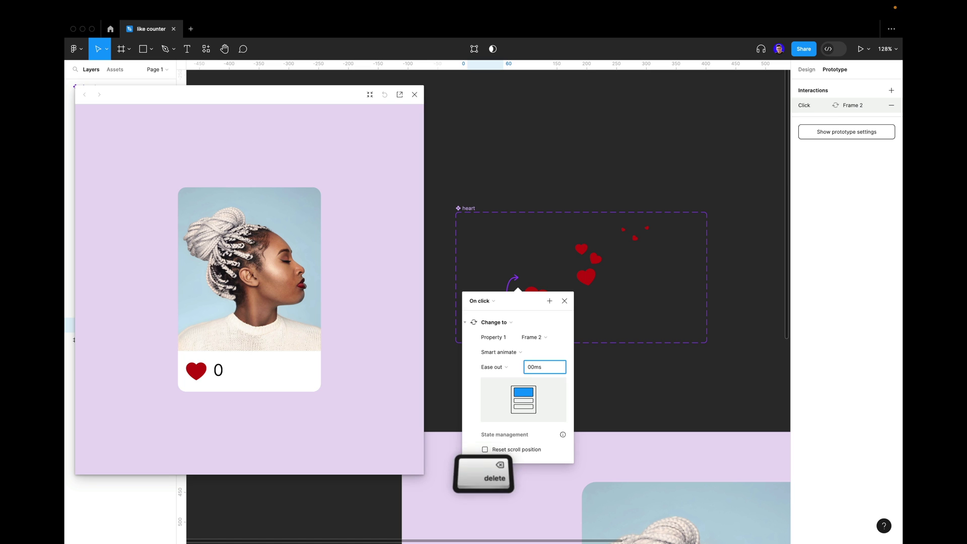
key("BackSpace")
type("1")
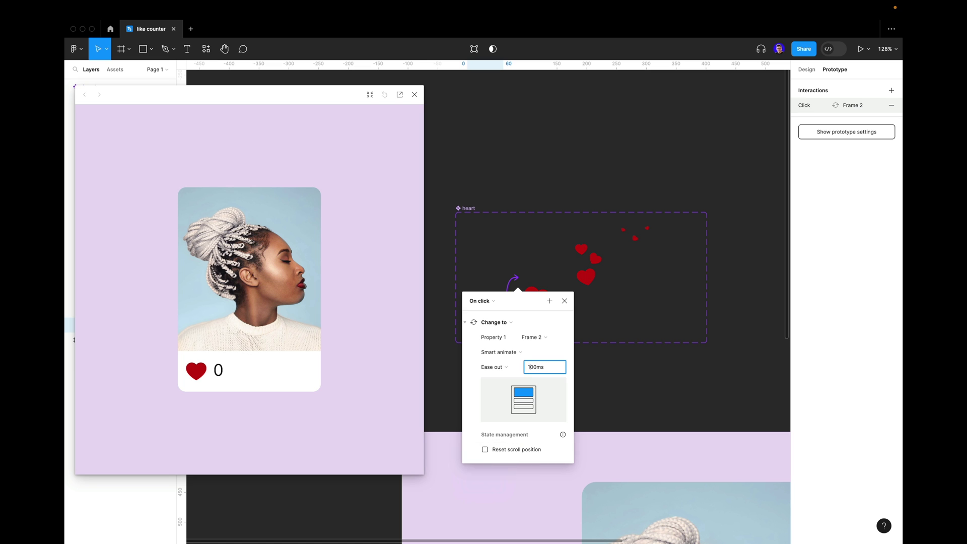
type("1")
key("BackSpace")
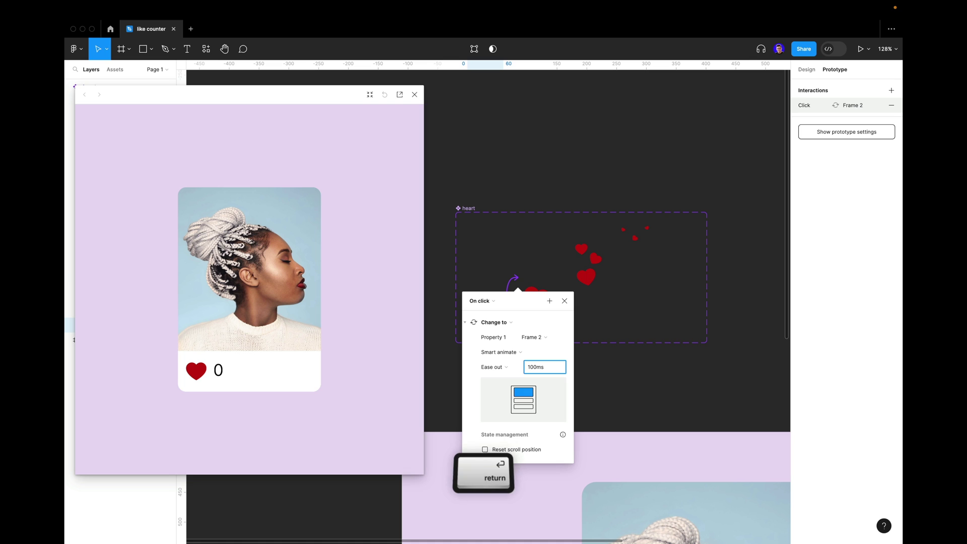
- Link the second heart variant to Frame 3 with an After delay trigger of 1 ms
left_click(553, 269)
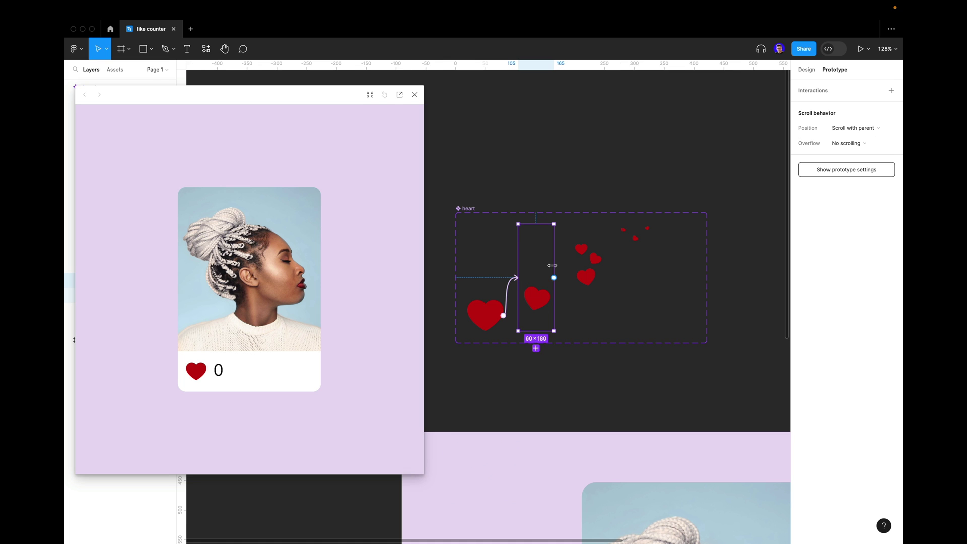
left_click_drag(554, 277, 578, 278)
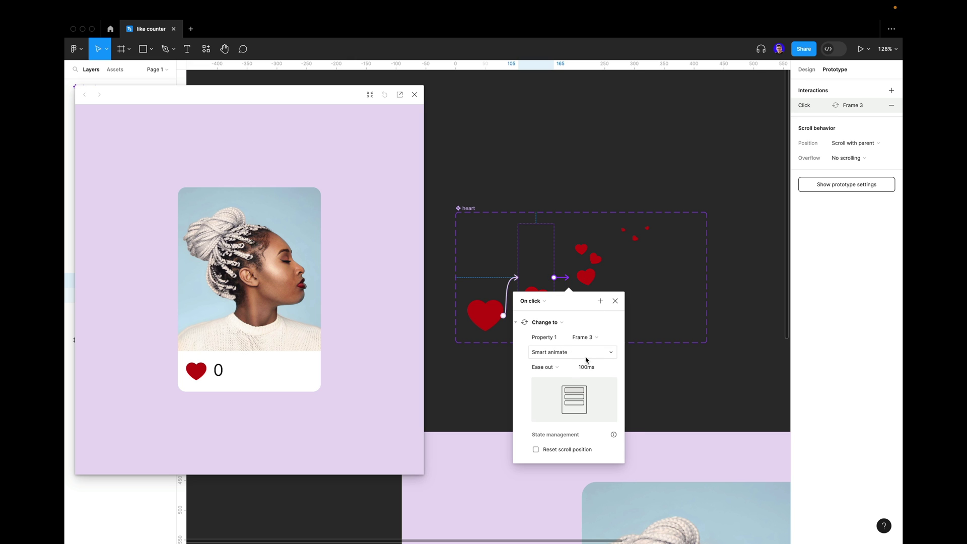
left_click(531, 302)
left_click(528, 417)
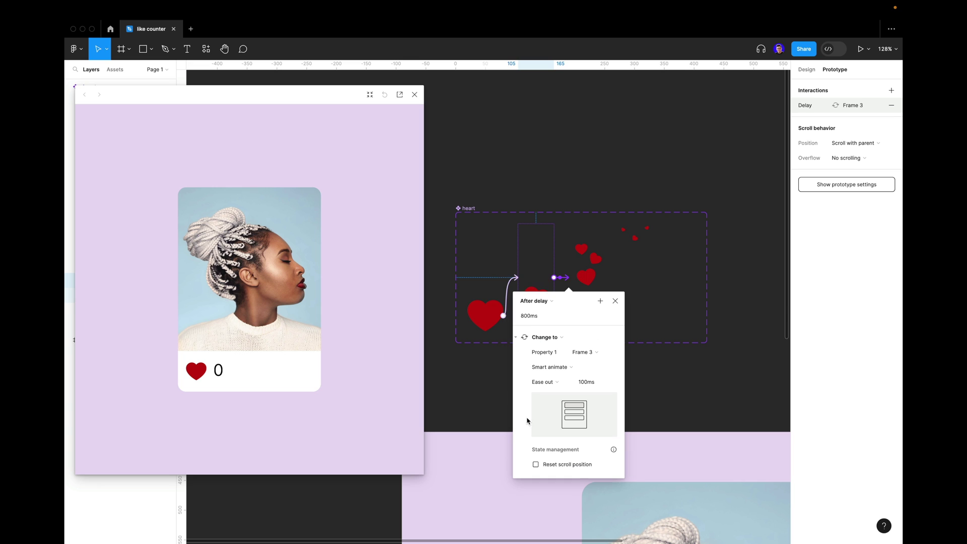
left_click(524, 318)
type("1")
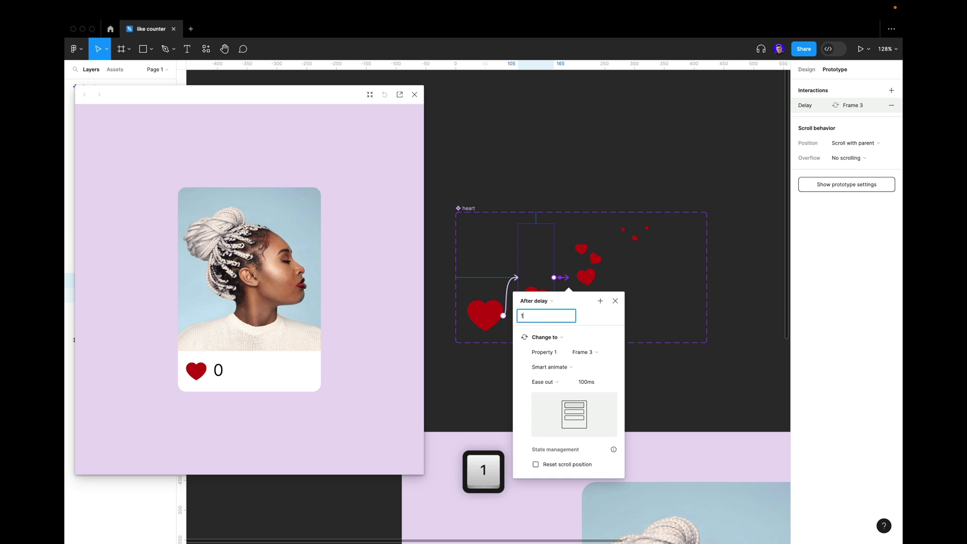
key("Return")
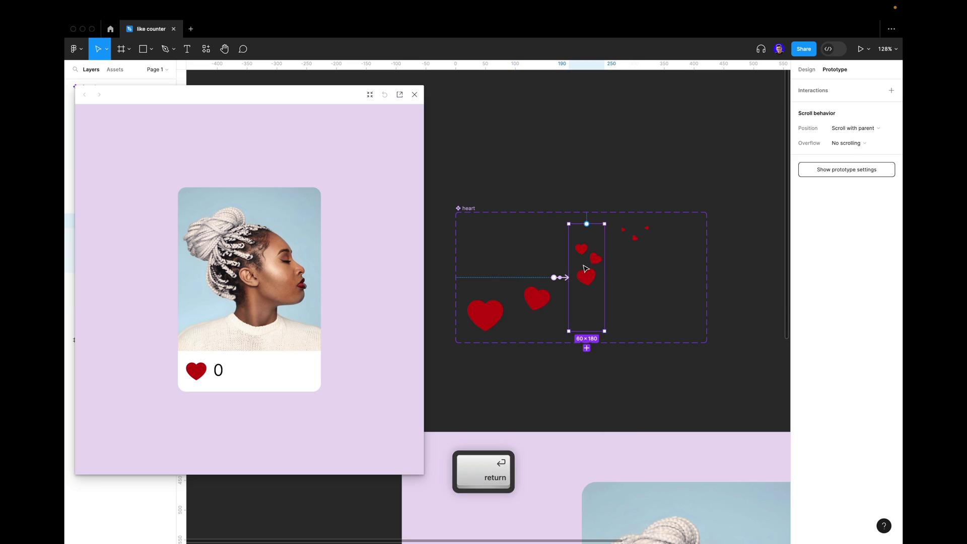
- Link the third heart variant to Frame 4 with an After delay trigger of 1 ms
left_click(603, 278)
left_click_drag(605, 278, 632, 279)
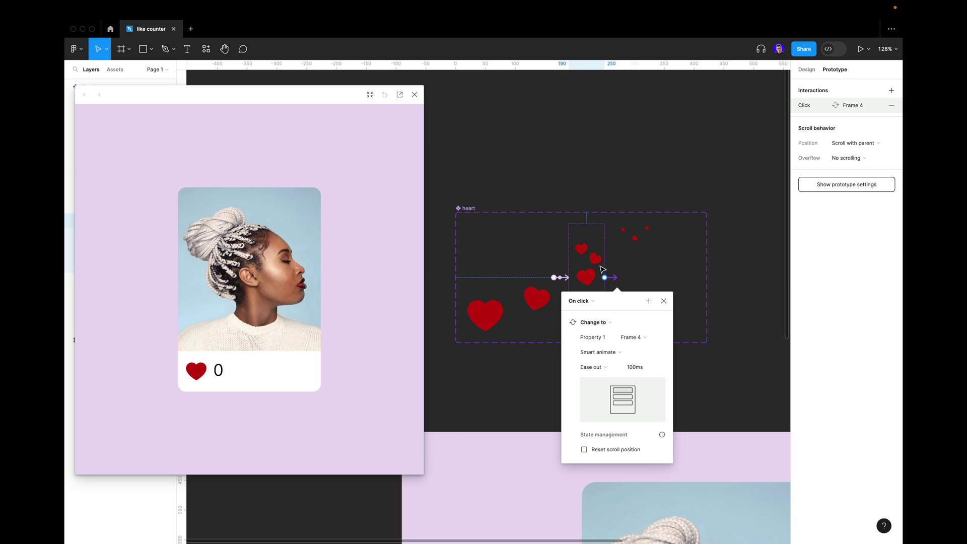
left_click(585, 302)
left_click(583, 417)
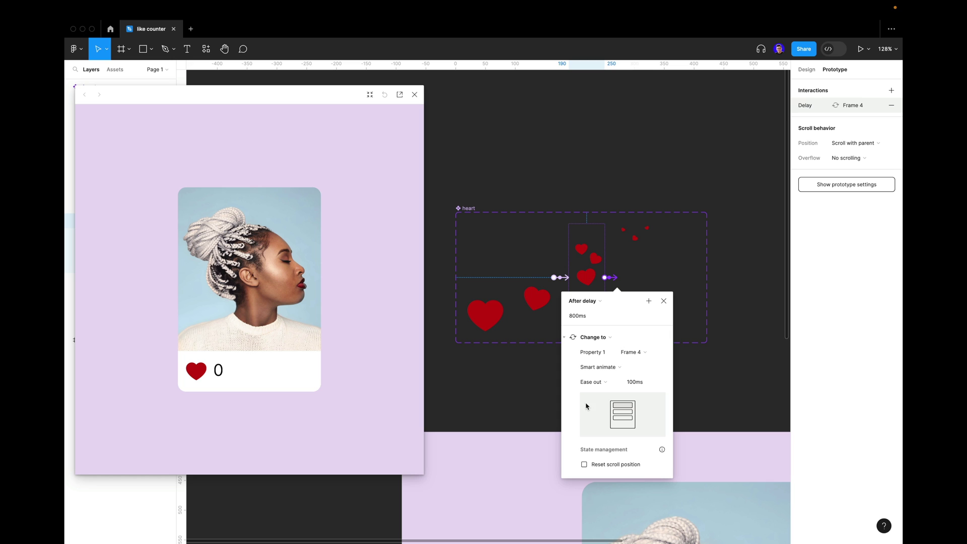
left_click(585, 316)
type("1")
key("Return")
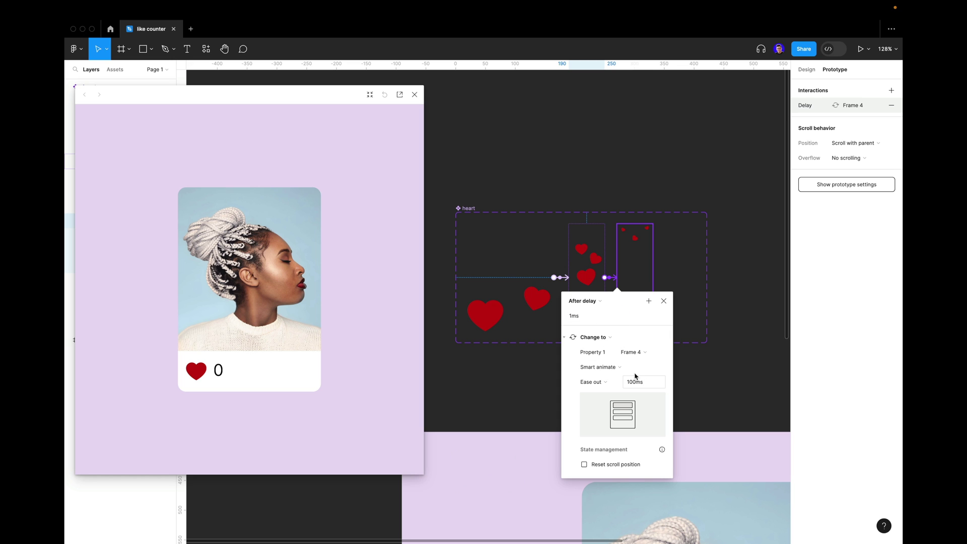
- Link the fourth heart variant to Frame 5 with an After delay trigger of 1 ms
left_click(636, 259)
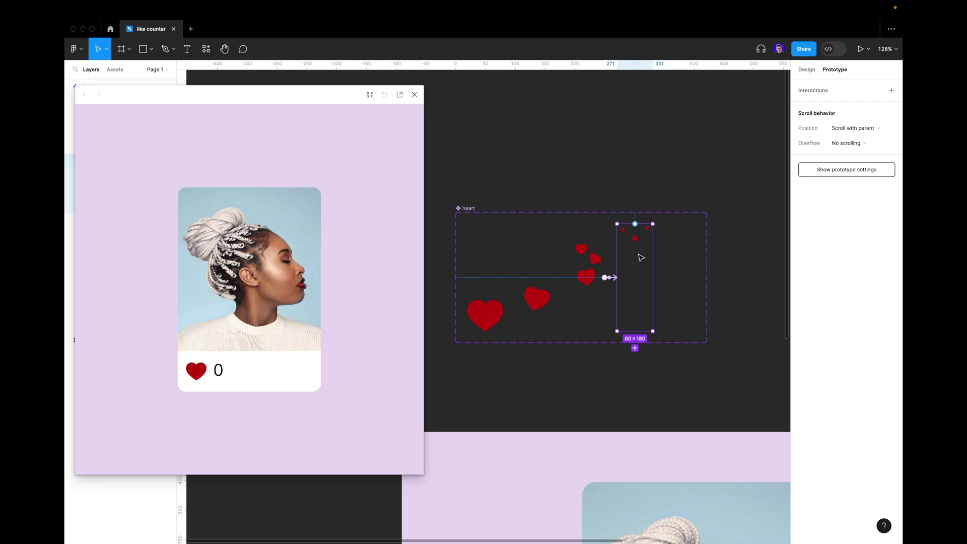
left_click_drag(653, 277, 677, 278)
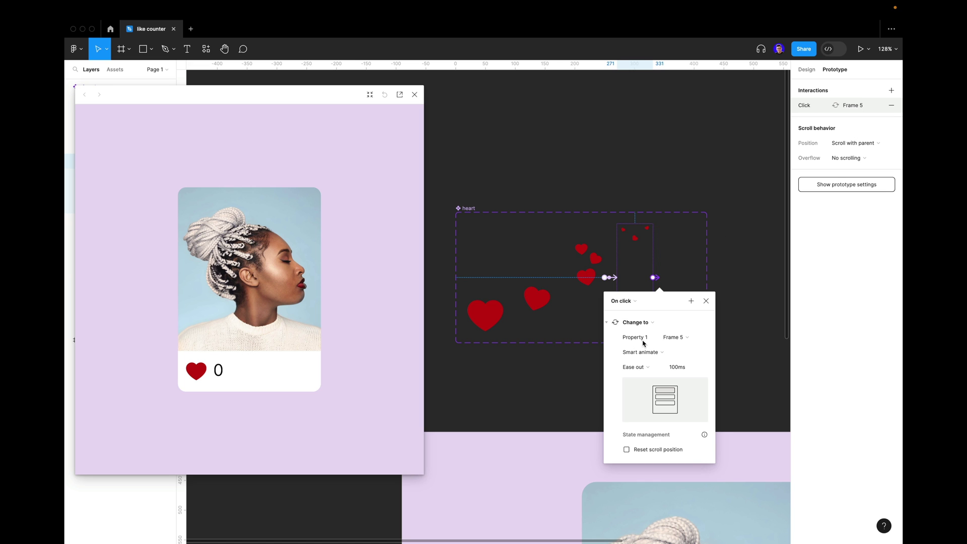
left_click(629, 303)
left_click(626, 417)
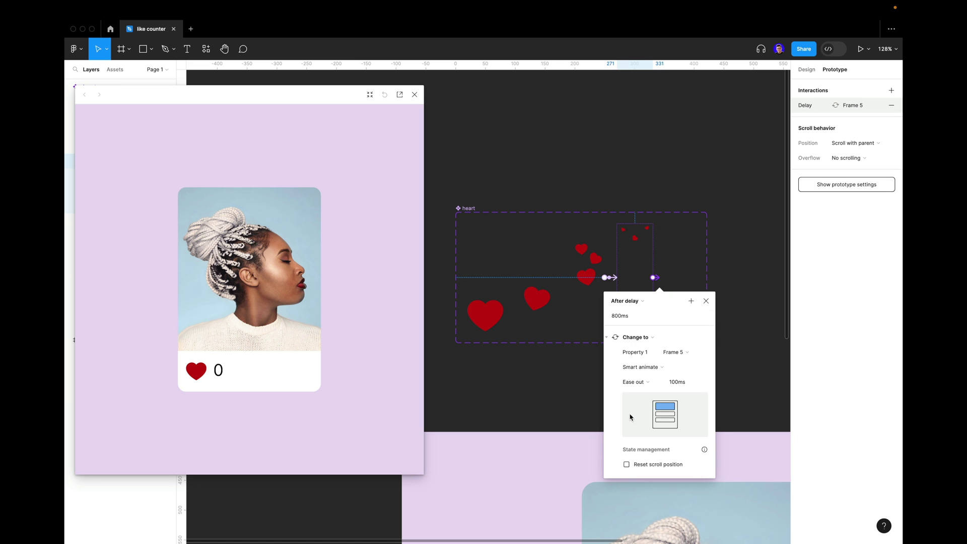
left_click(632, 316)
type("1")
key("Return")
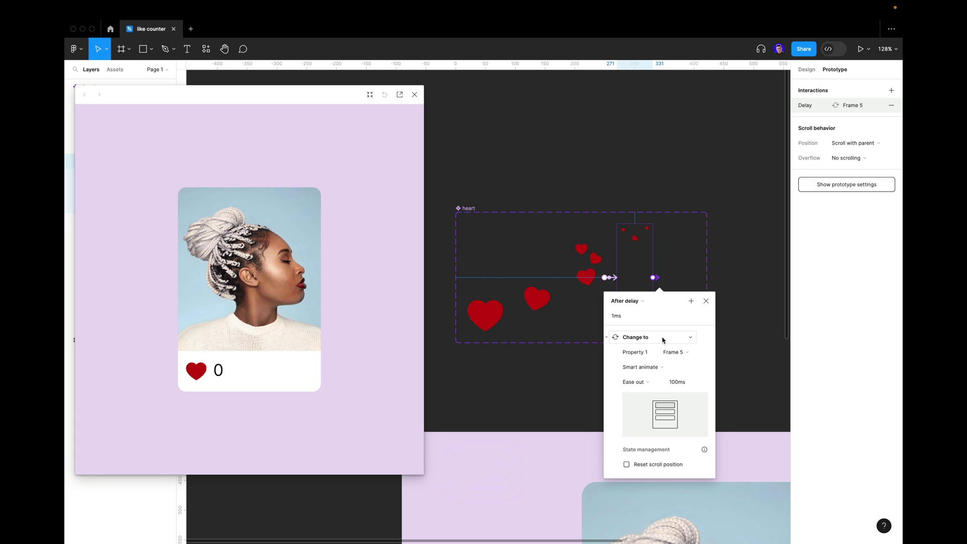
- Link the empty fifth variant back to Frame 1 with an After delay trigger of 1 ms
left_click(681, 267)
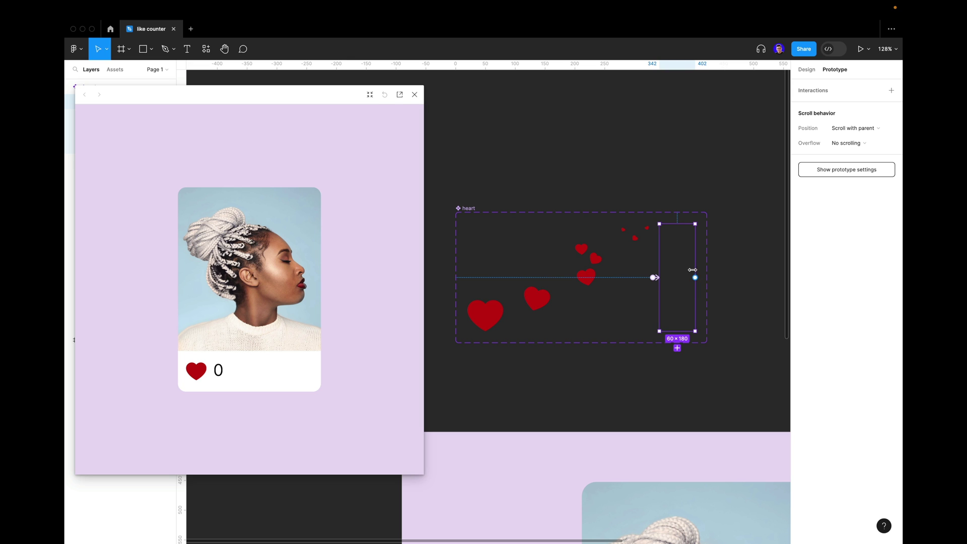
left_click_drag(695, 278, 497, 243)
left_click(474, 301)
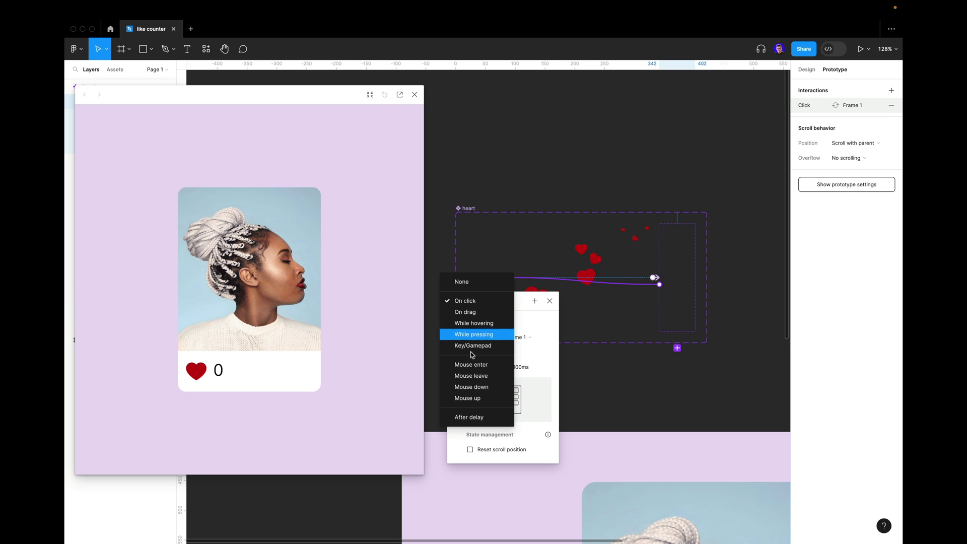
left_click(473, 417)
left_click(472, 315)
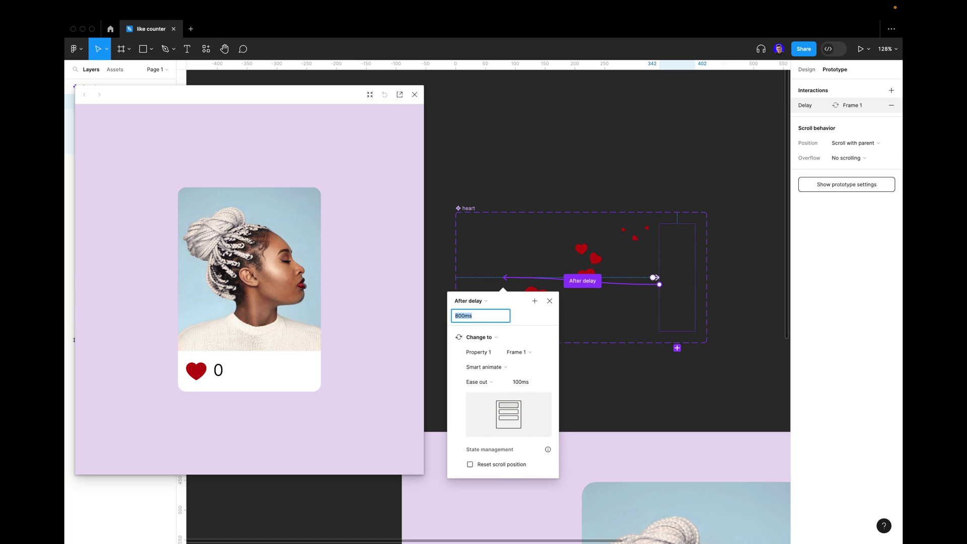
type("1")
key("Return")
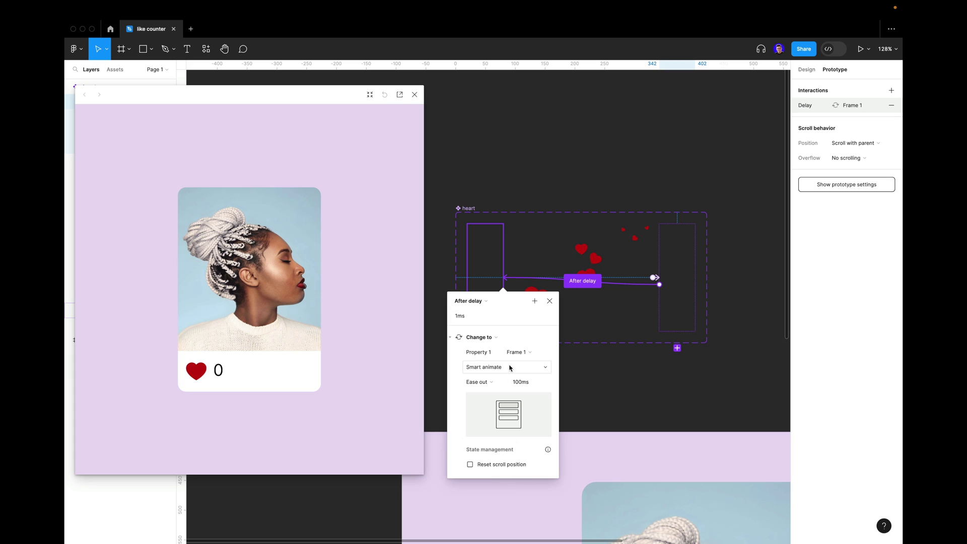
- Change the fifth variant's transition back to Frame 1 to Instant and deselect it
left_click(485, 372)
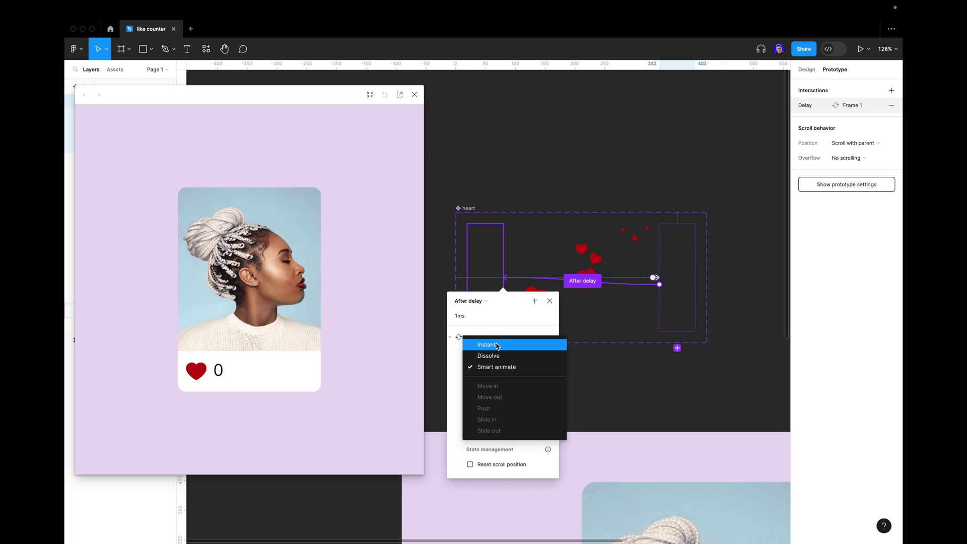
left_click(496, 345)
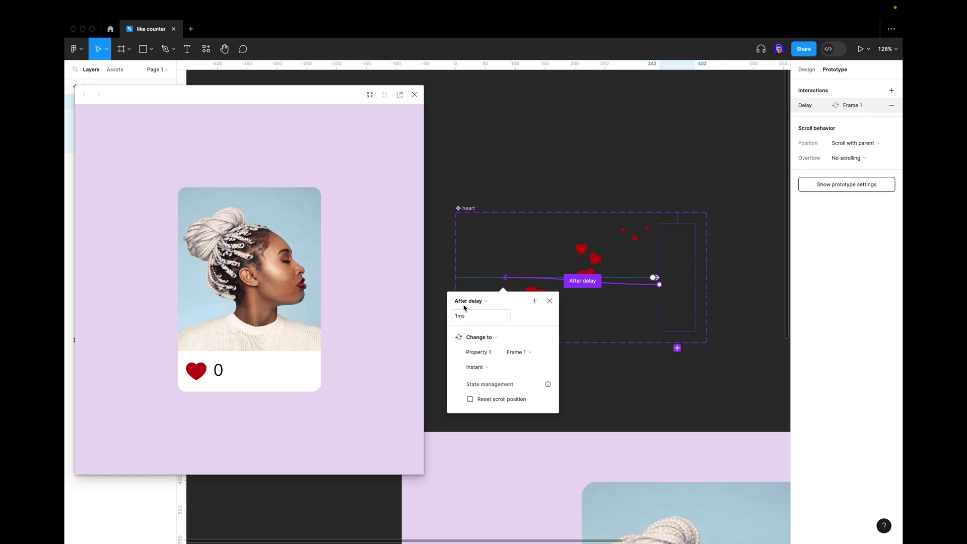
left_click(512, 148)
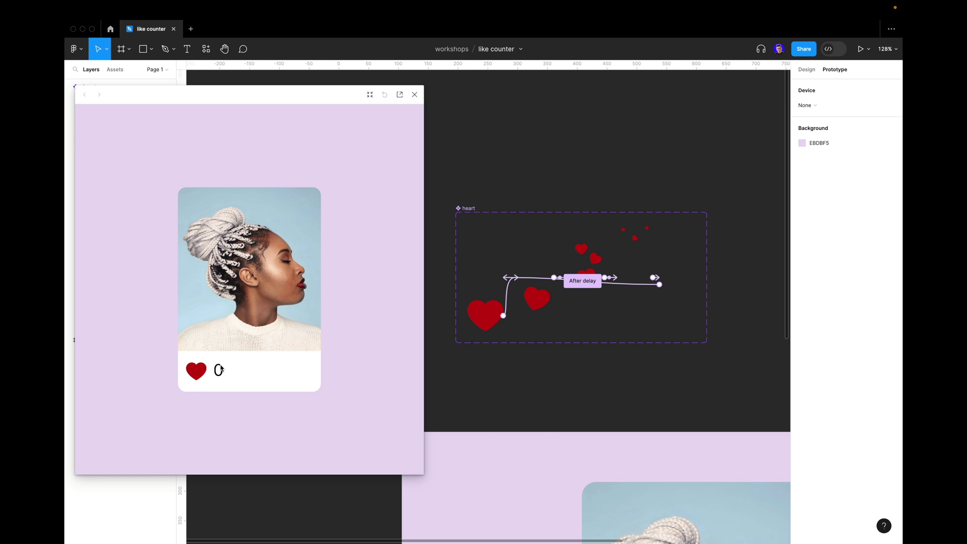
- Play the heart animation several times in the prototype preview and compare it with the card and the heart variants on the canvas
left_click(196, 372)
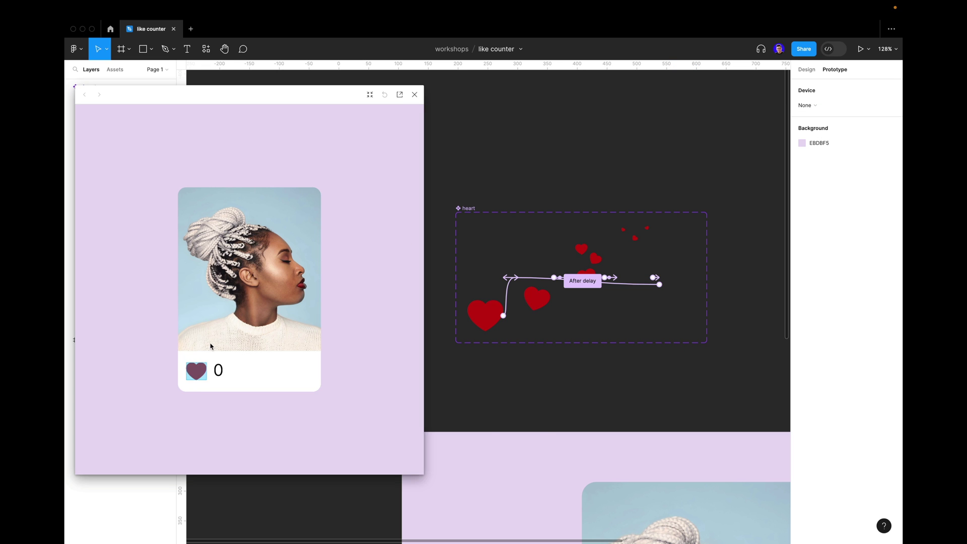
left_click(197, 372)
left_click(196, 372)
scroll(589, 357, "down", 6)
scroll(588, 357, "right", 2)
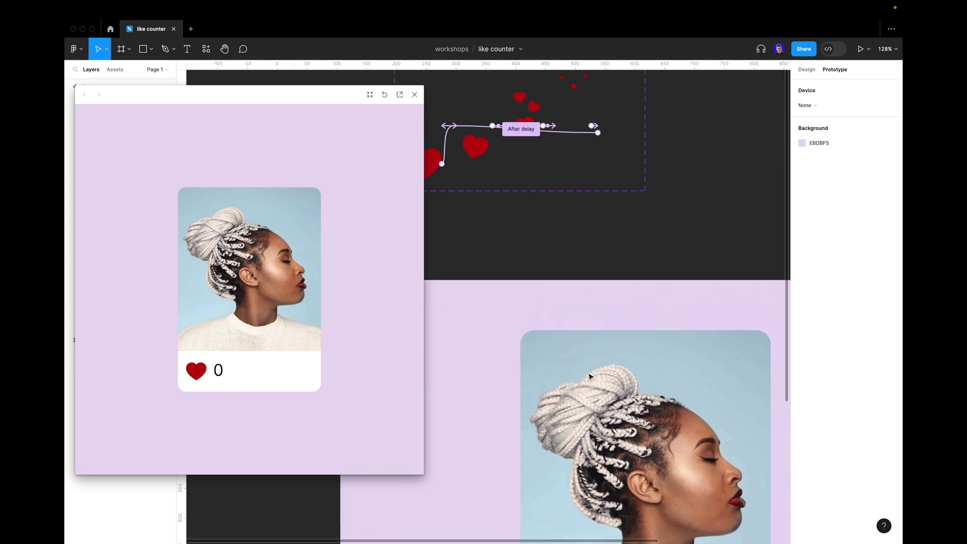
scroll(577, 513, "down", 3)
scroll(576, 514, "left", 1)
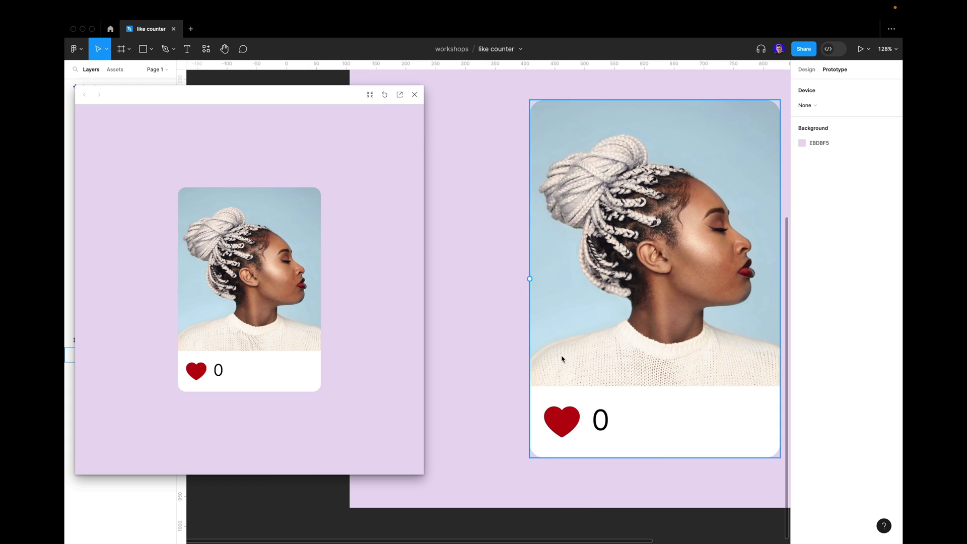
scroll(561, 357, "up", 8)
scroll(561, 357, "left", 2)
scroll(562, 359, "up", 5)
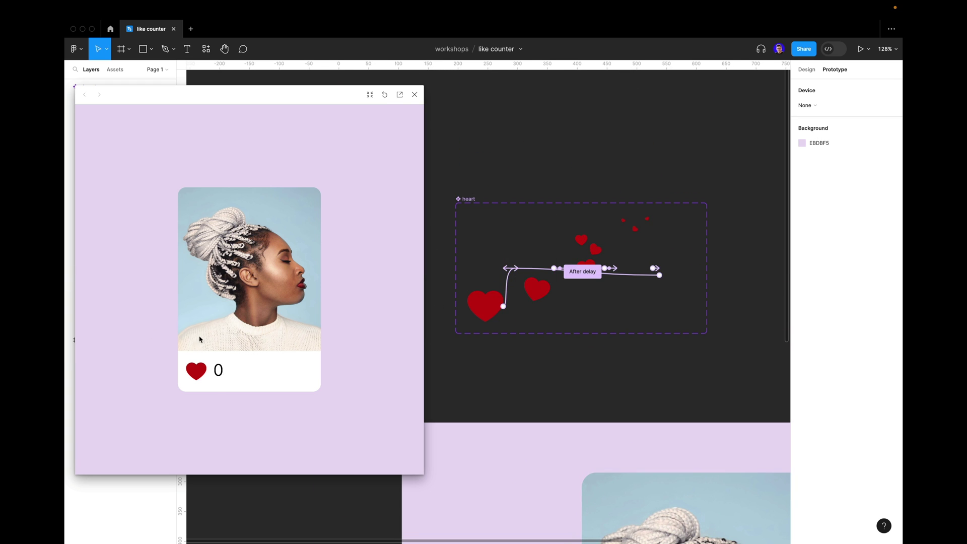
left_click(193, 368)
- Add a Set variable action targeting amount to the second heart variant's After delay interaction leading to Frame 3
scroll(567, 125, "down", 3)
scroll(568, 126, "left", 2)
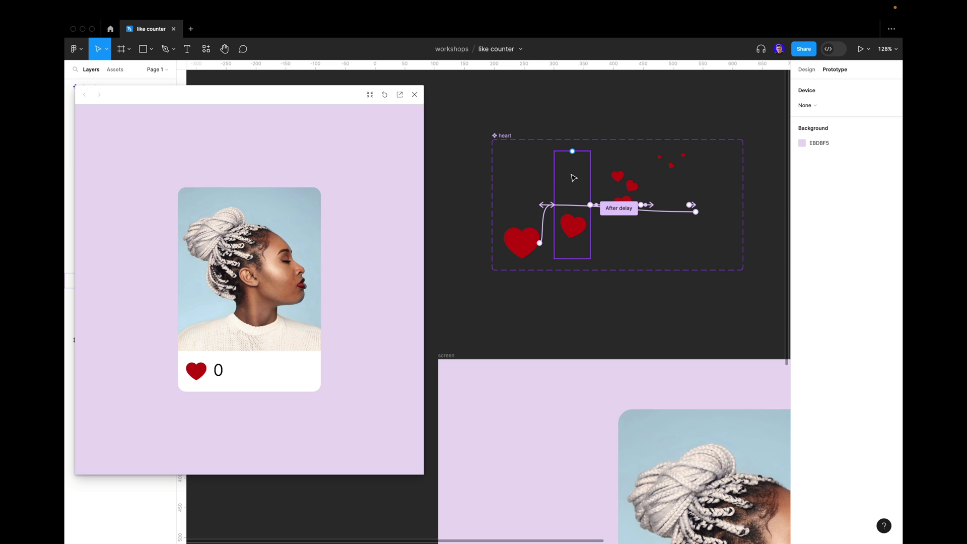
left_click(573, 178)
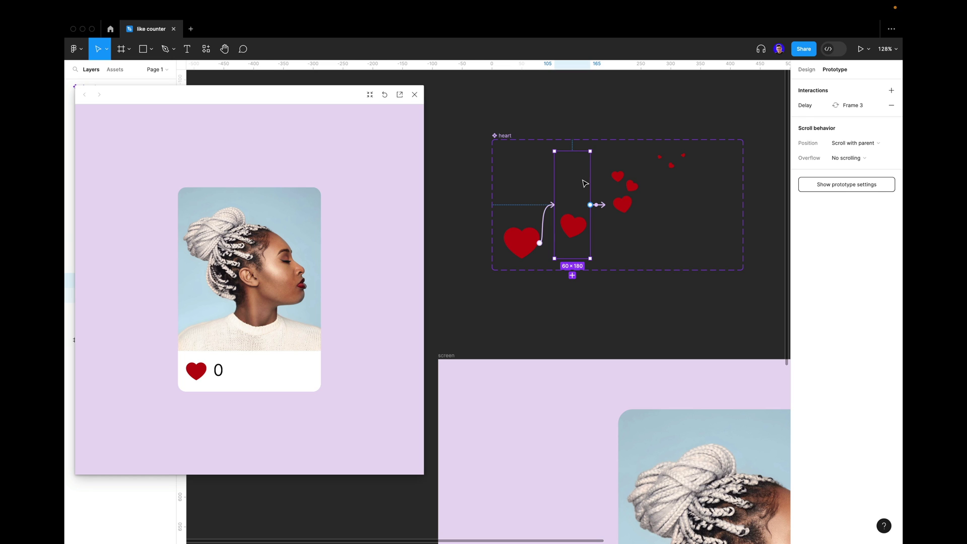
left_click(602, 205)
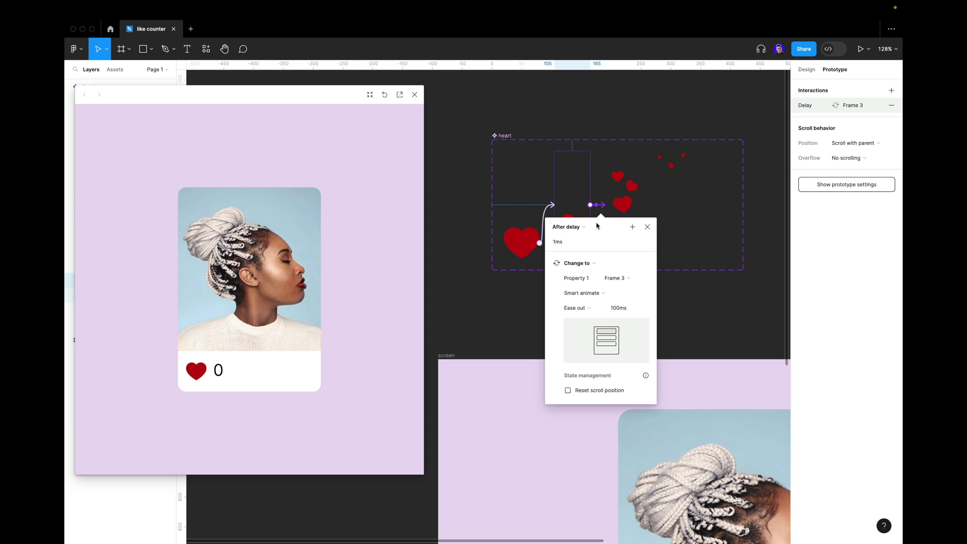
left_click(632, 228)
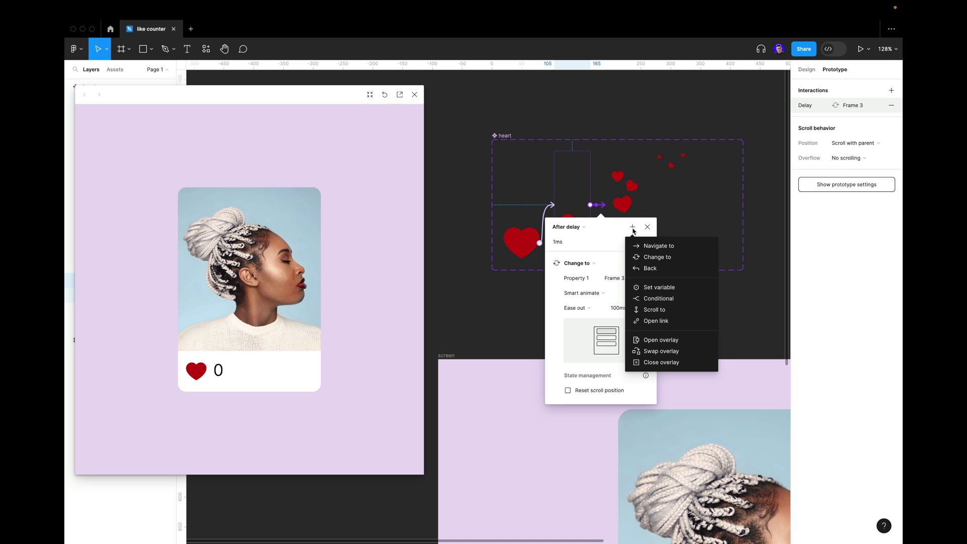
left_click(652, 289)
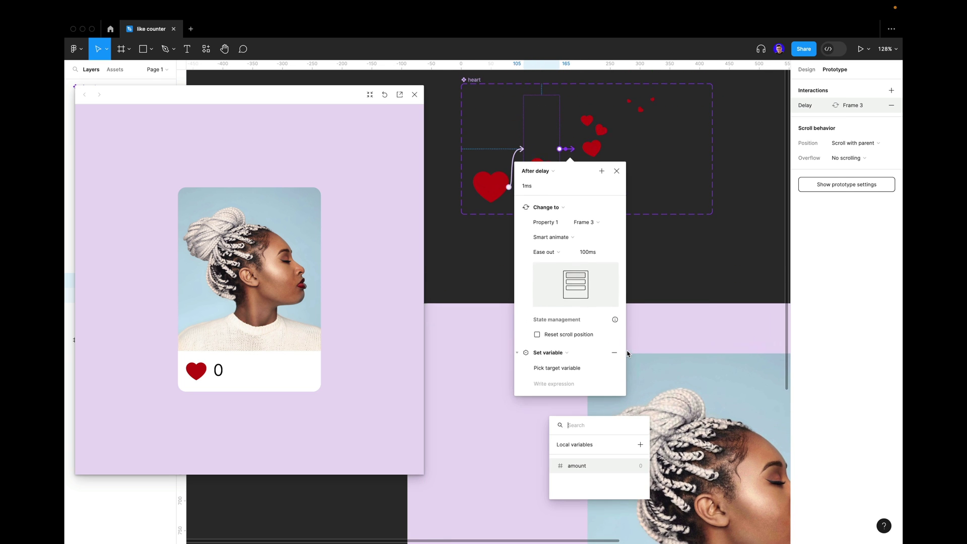
left_click(574, 466)
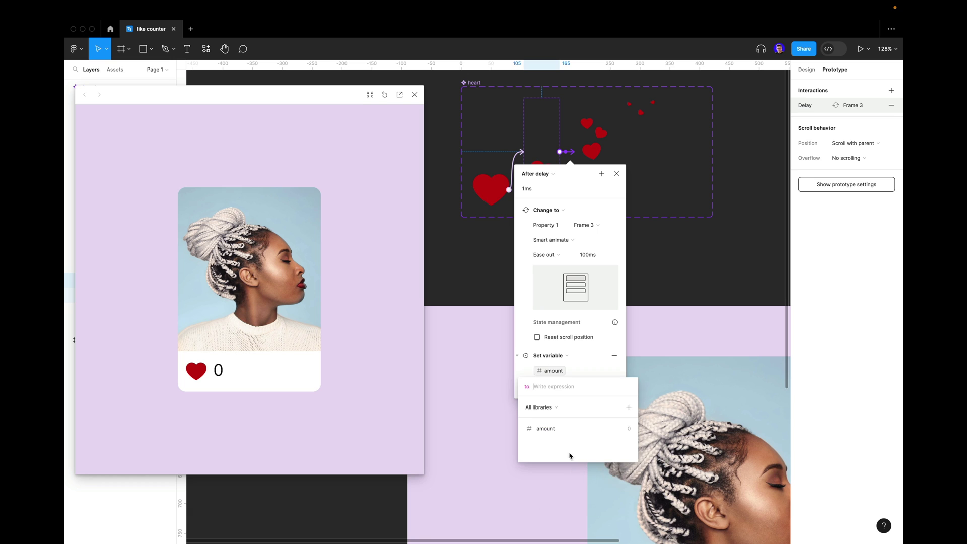
- Set the variable action's expression to amount + 1, close the interaction settings and deselect the variant
left_click(547, 429)
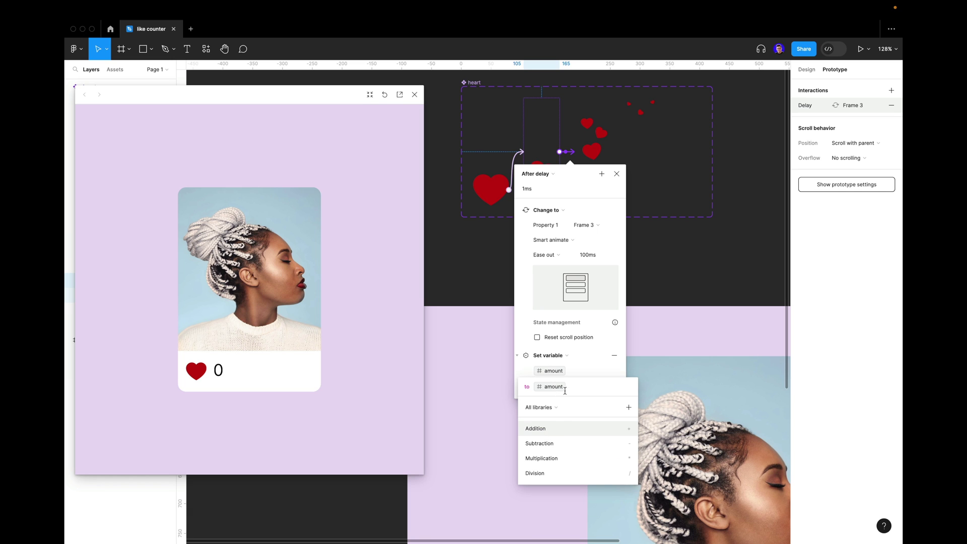
left_click(545, 429)
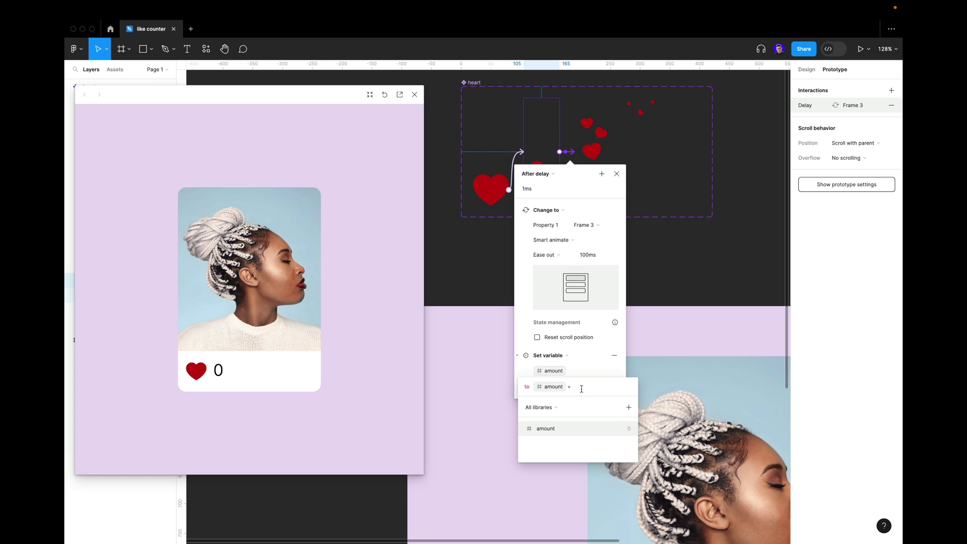
type("1")
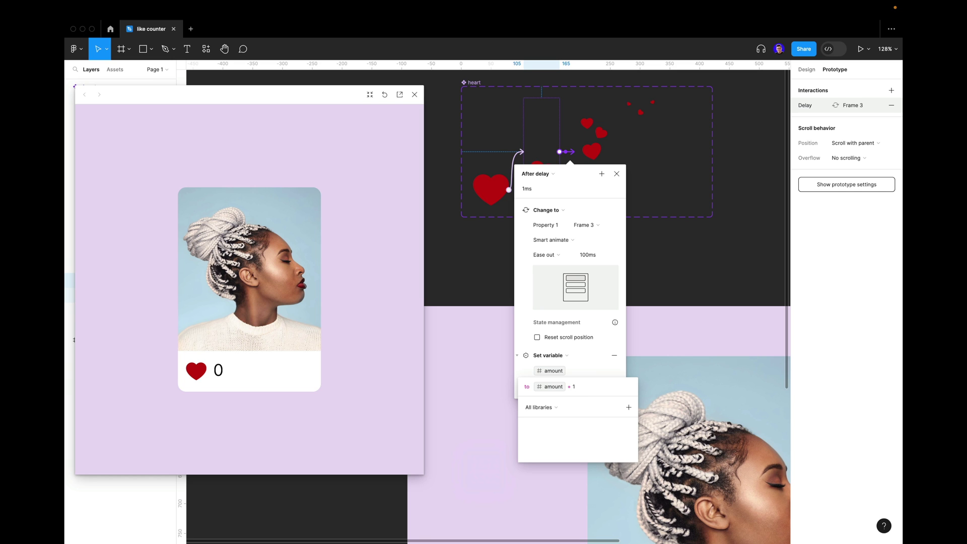
key("Return")
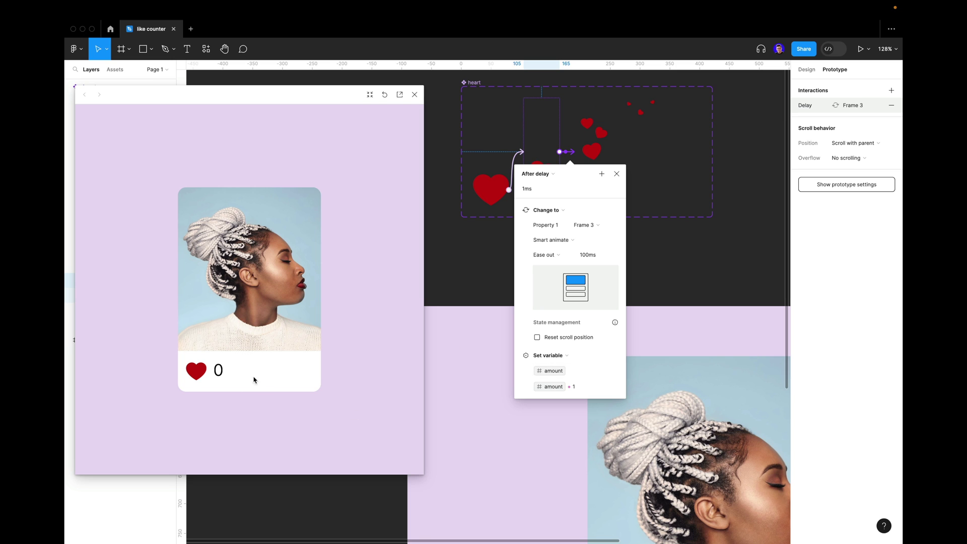
left_click(616, 174)
left_click(561, 277)
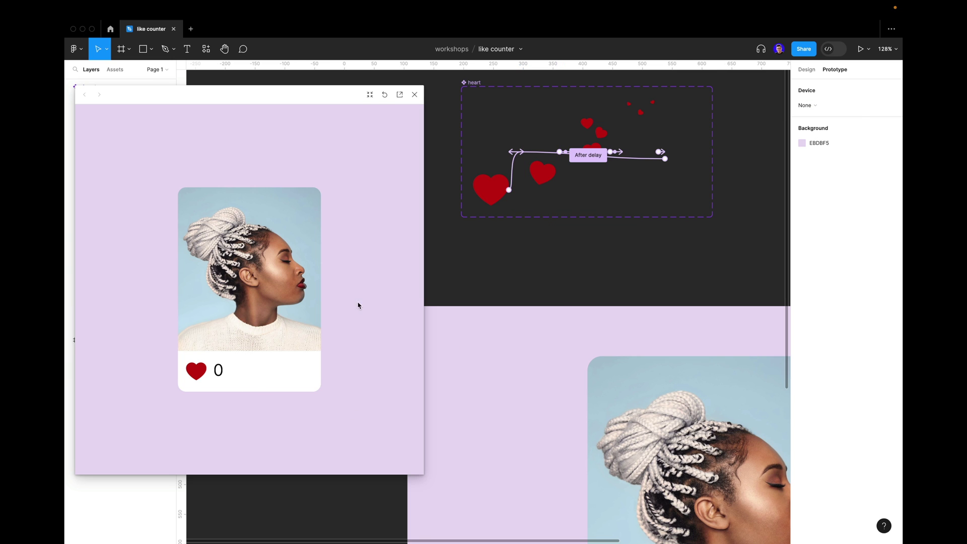
- Test the heart several times in the prototype preview to check its animation and the like counter
left_click(193, 372)
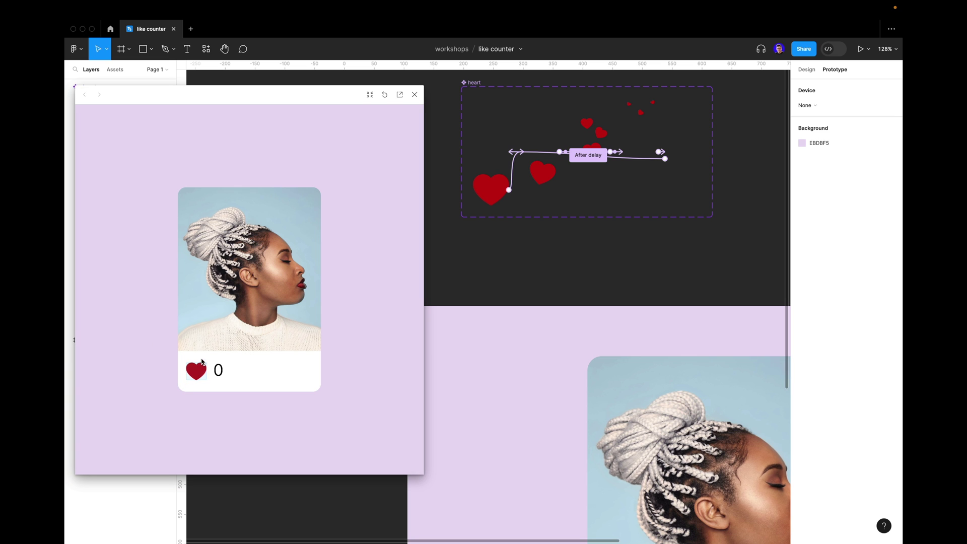
left_click(194, 373)
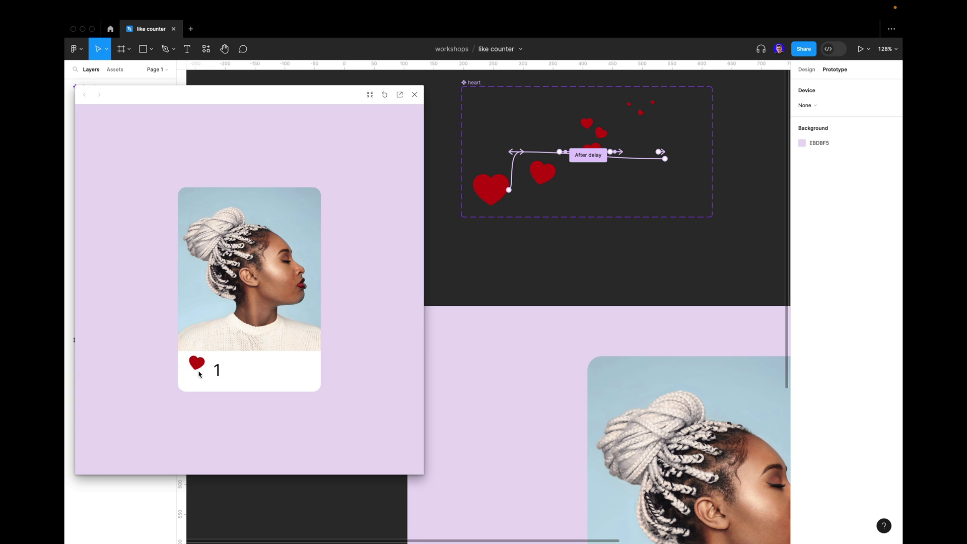
left_click(194, 373)
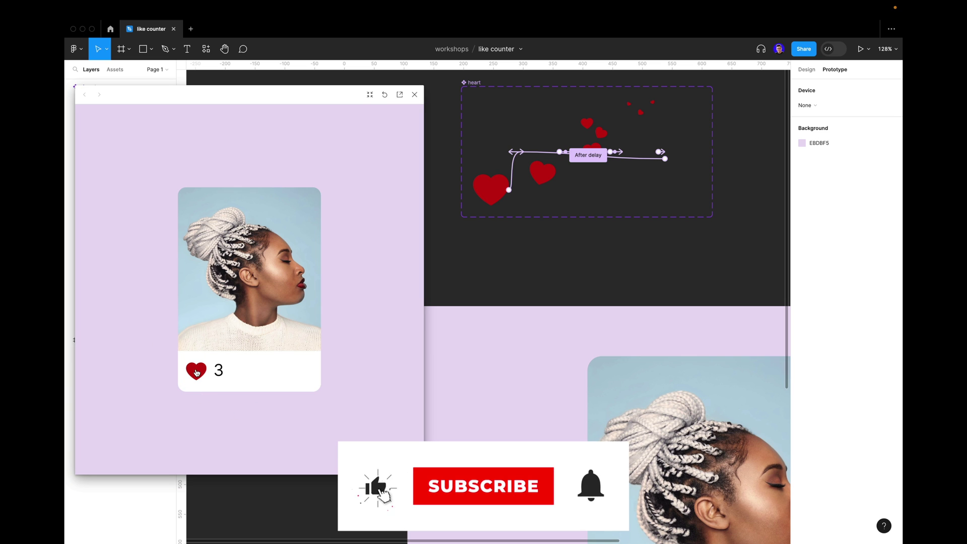